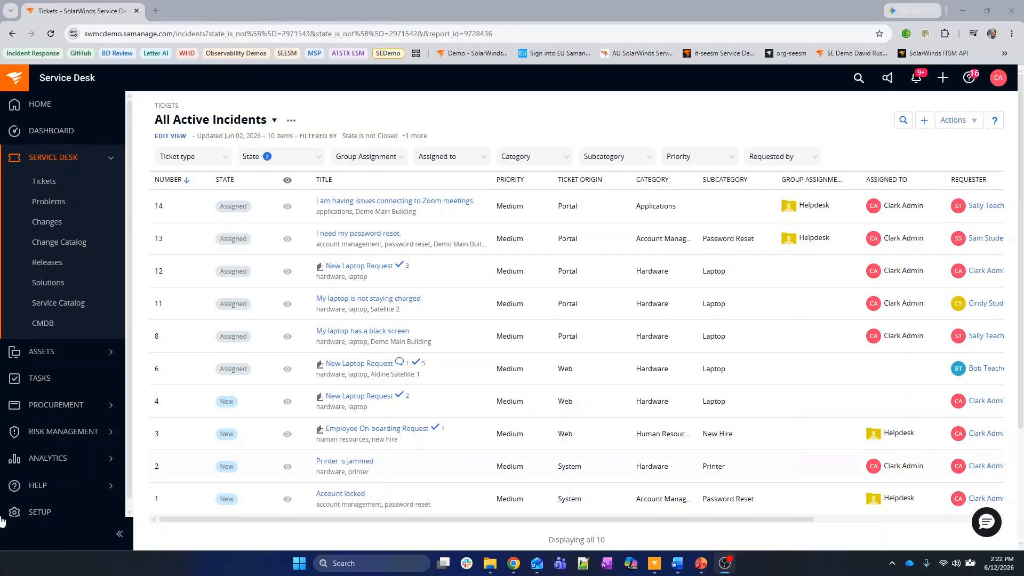
Go to the Service Catalog with the side navigation collapsed and start a new catalog item
click(78, 302)
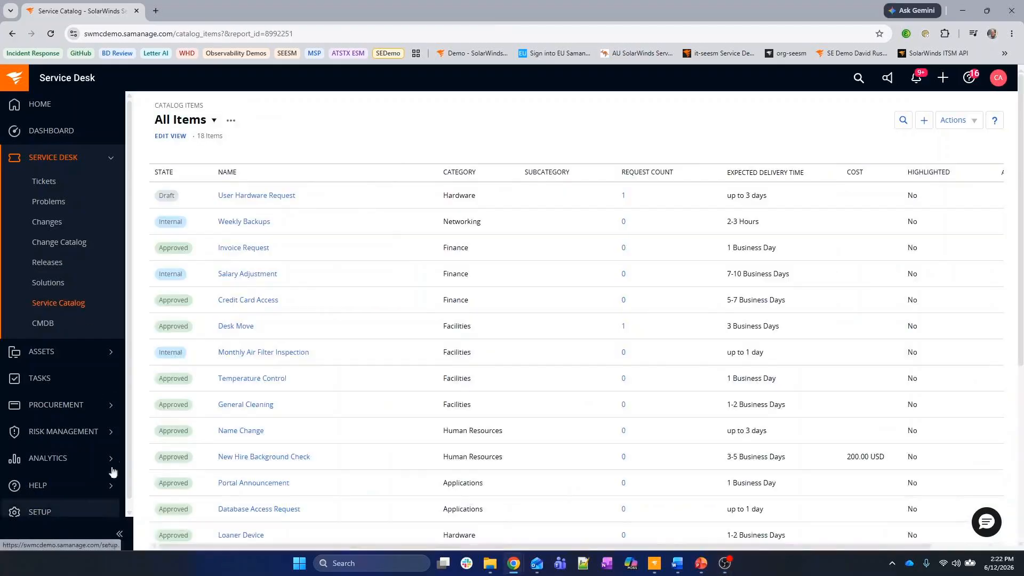
click(119, 533)
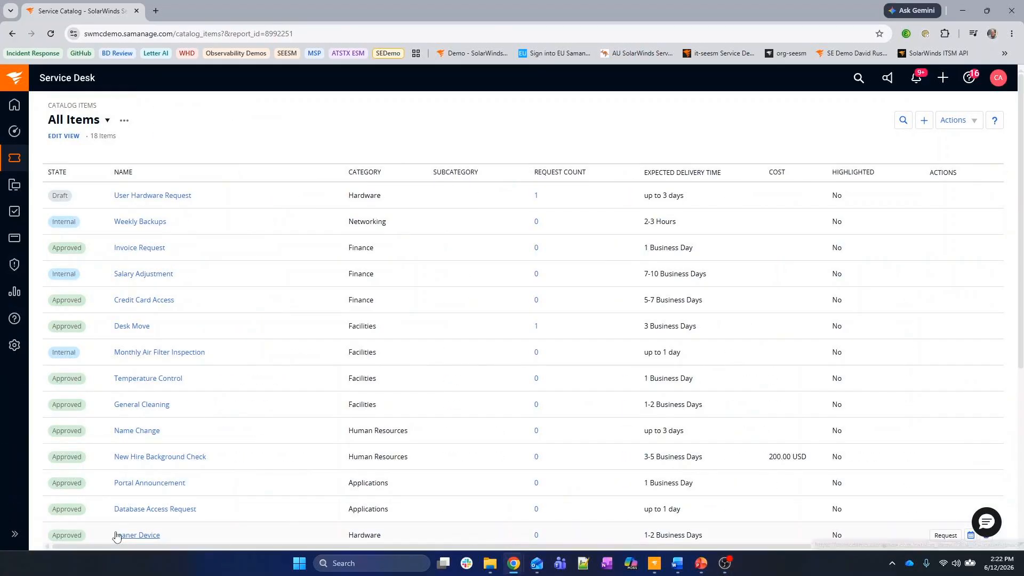
click(926, 121)
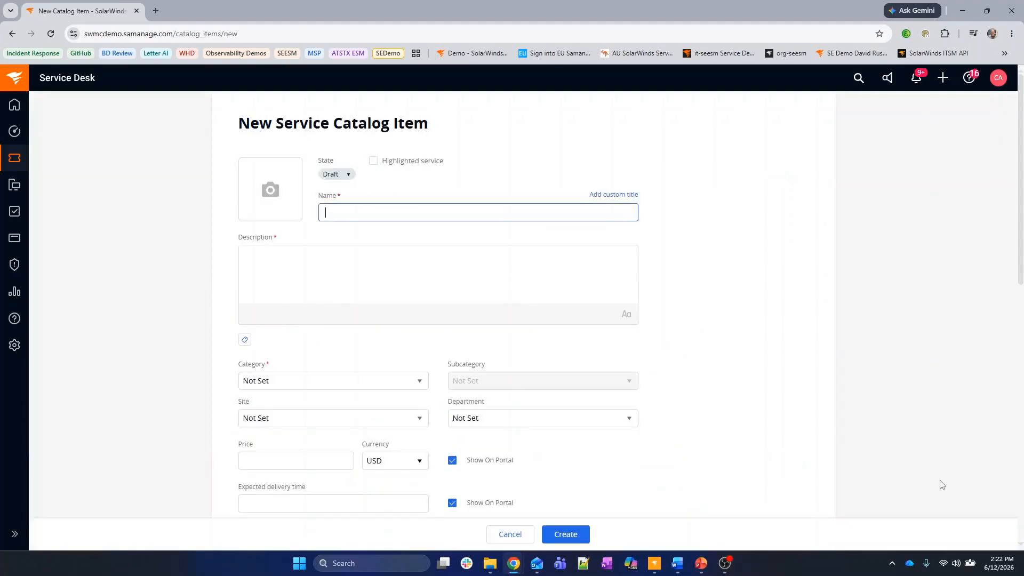
Name the catalog item "New Hire Onboarding" and describe it as "Use this form for new hire onboarding requests."
text(New Hiri)
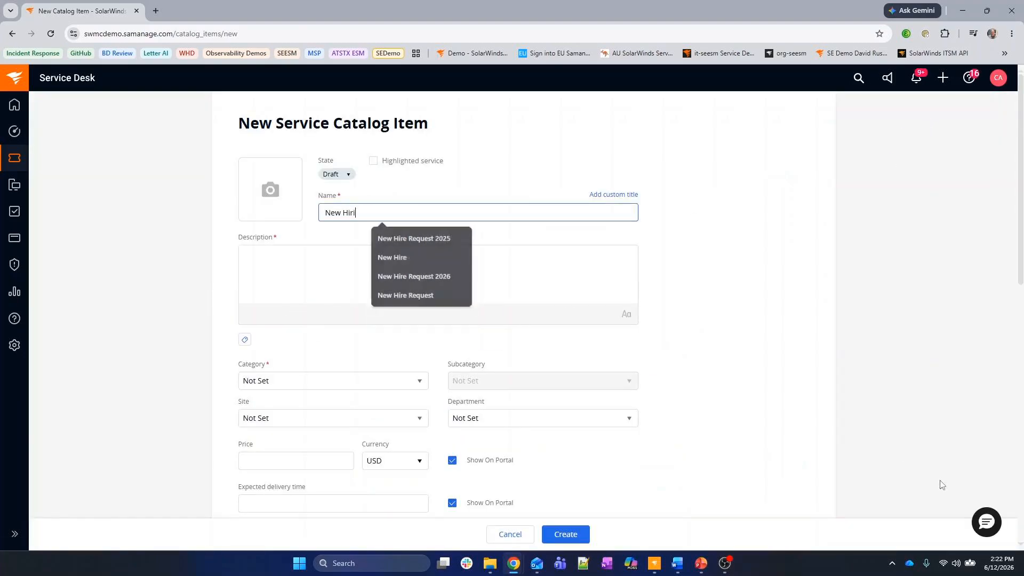
key(BackSpace)
text(e )
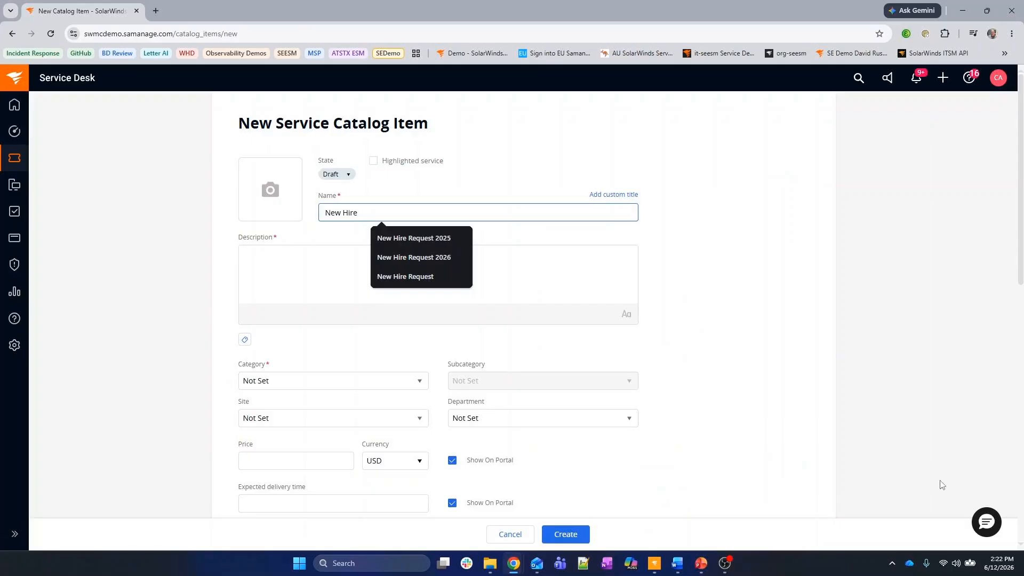
text(Onob)
key(BackSpace)
key(BackSpace)
text(boarding)
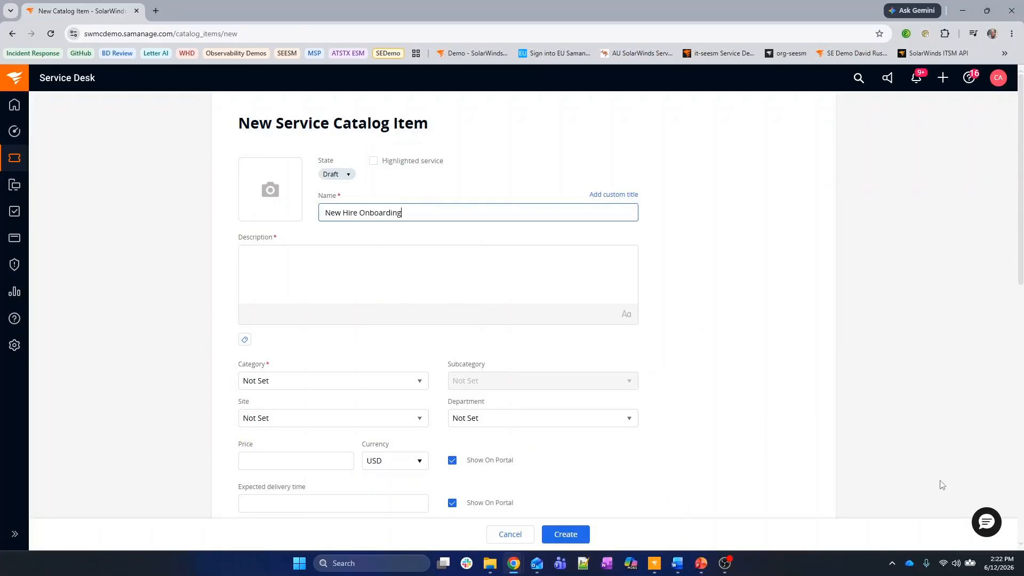
key(Tab)
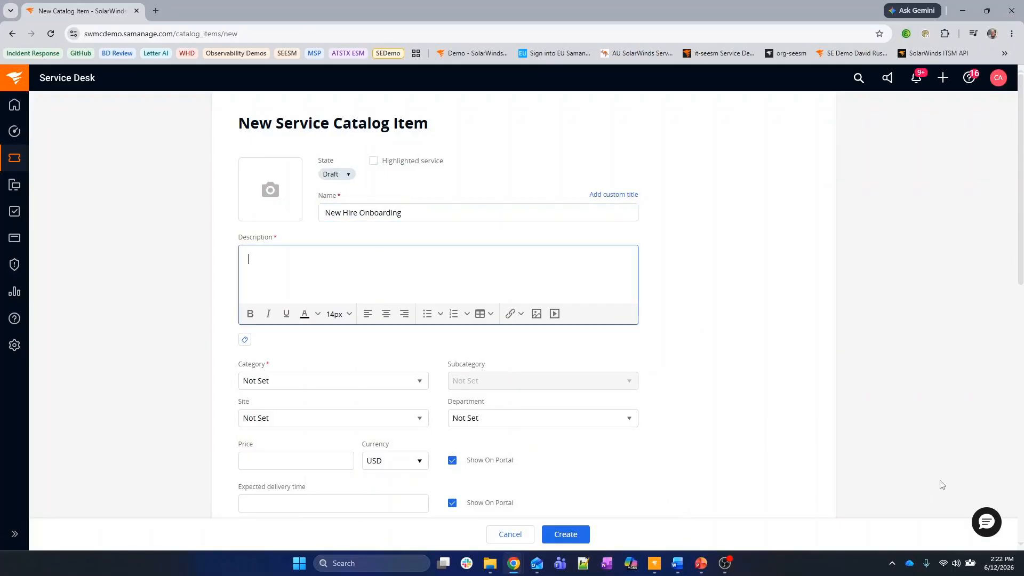
text(Use this form for new hire onboarding requests.)
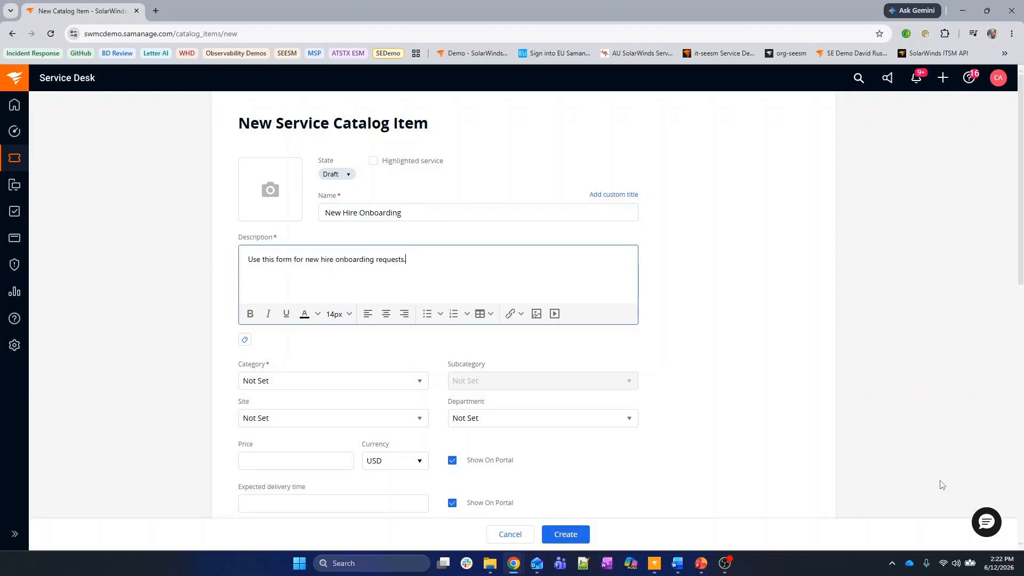
Set the item's category to Human Resources and its subcategory to New Hire
click(323, 381)
text(hum)
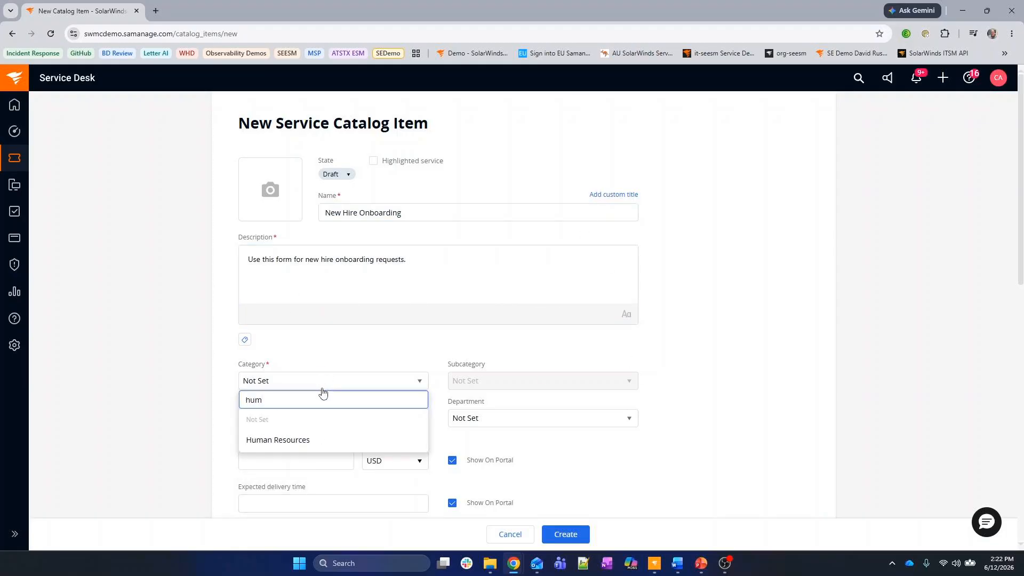
click(301, 436)
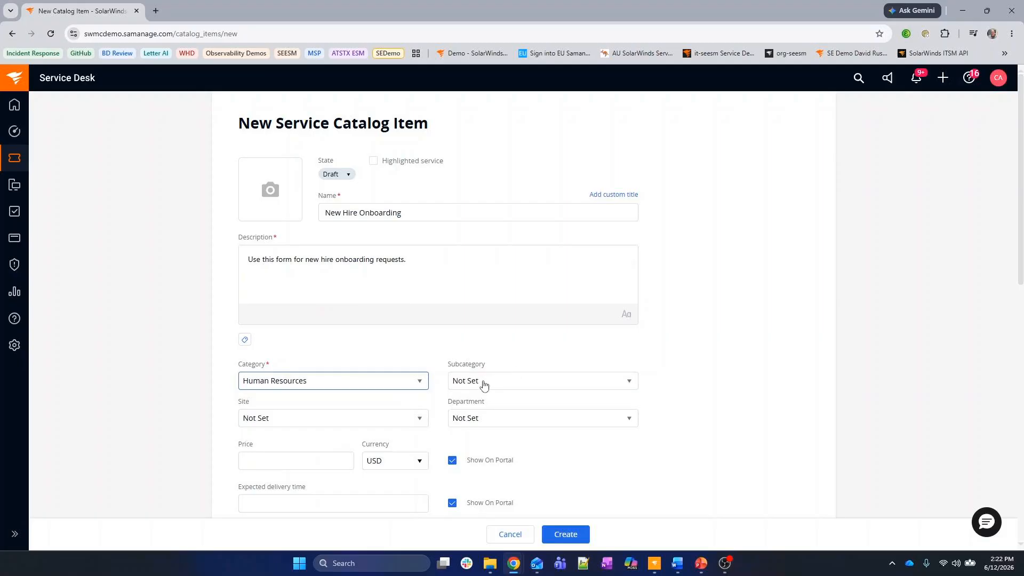
click(484, 381)
click(489, 482)
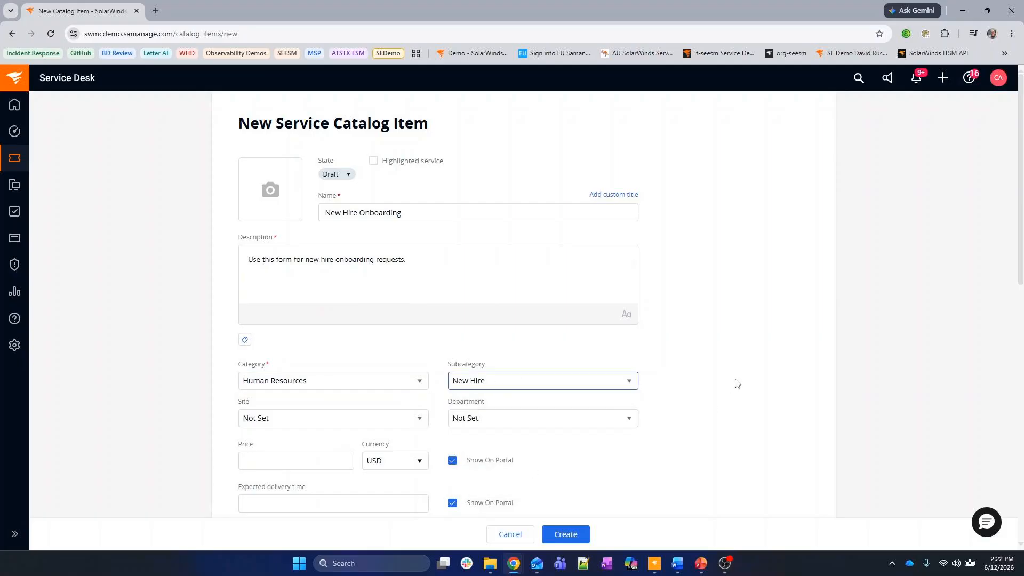
Turn off showing the price and the expected delivery time on the portal
scroll(738, 379, down, 3)
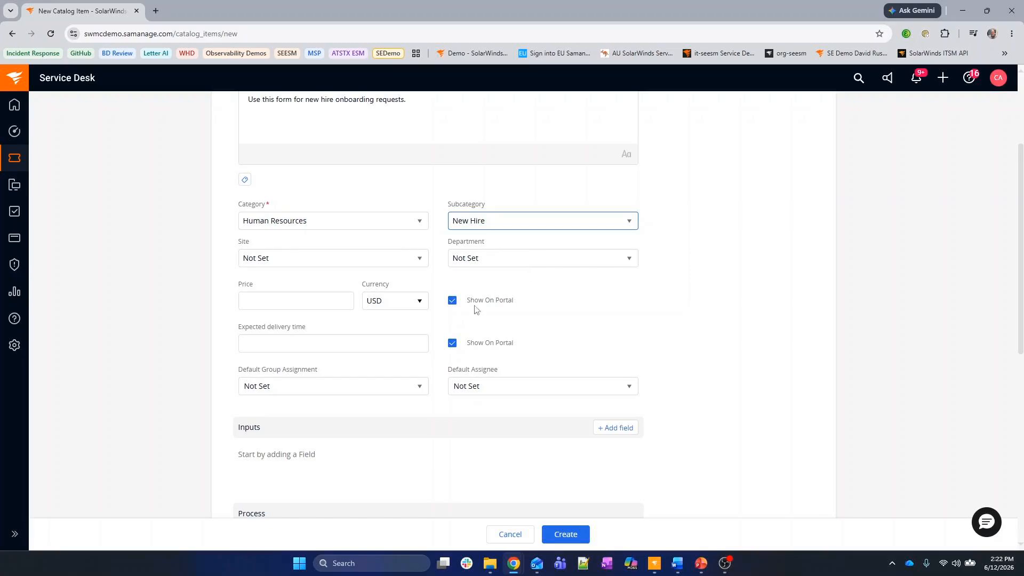
click(452, 300)
click(452, 301)
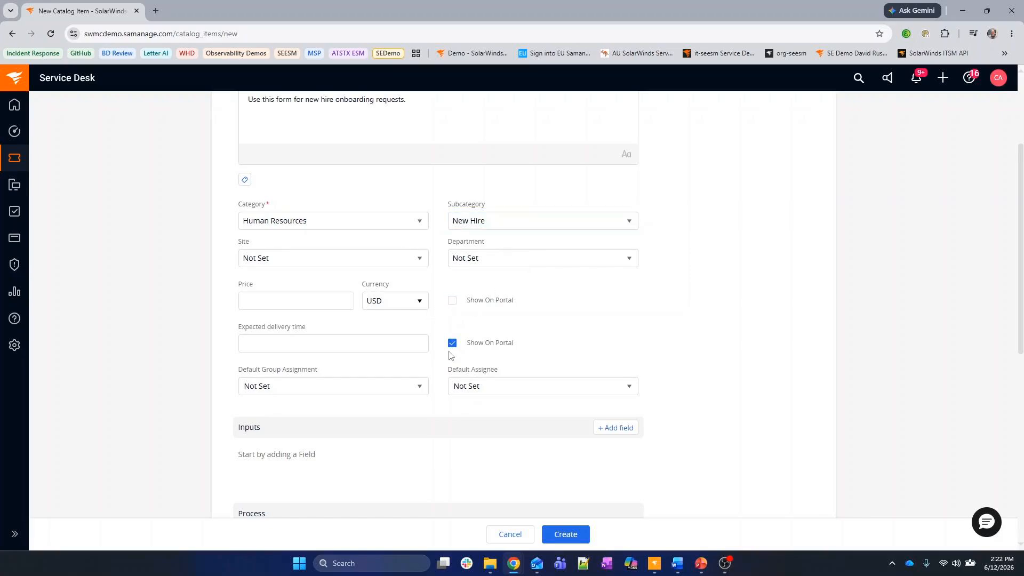
click(453, 344)
Set the item's default group assignment to Helpdesk
click(389, 390)
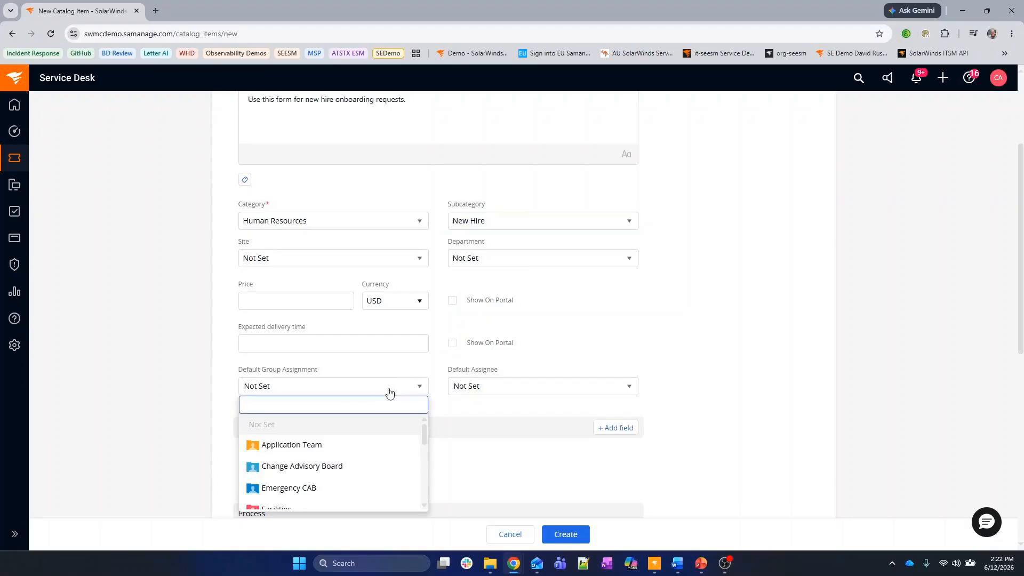
text(he)
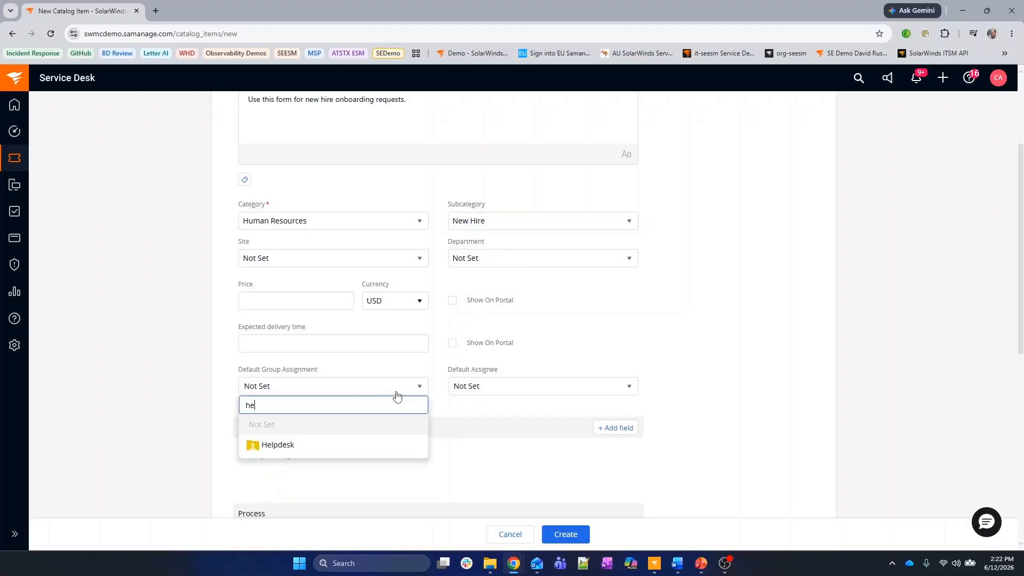
click(287, 446)
Find the existing custom fields Start Date and New Employee Name and add both to the item's inputs
scroll(736, 383, down, 4)
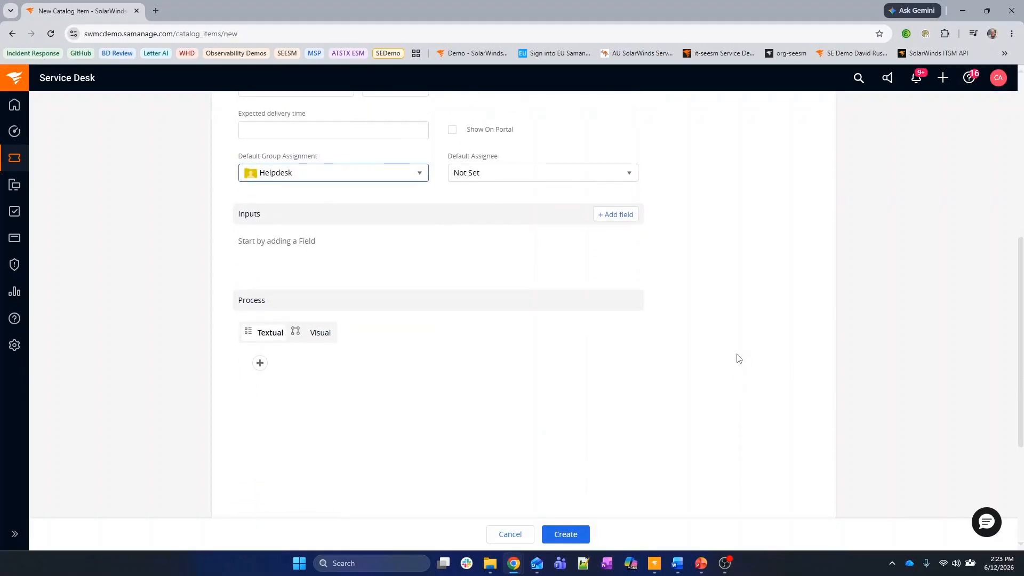
click(614, 214)
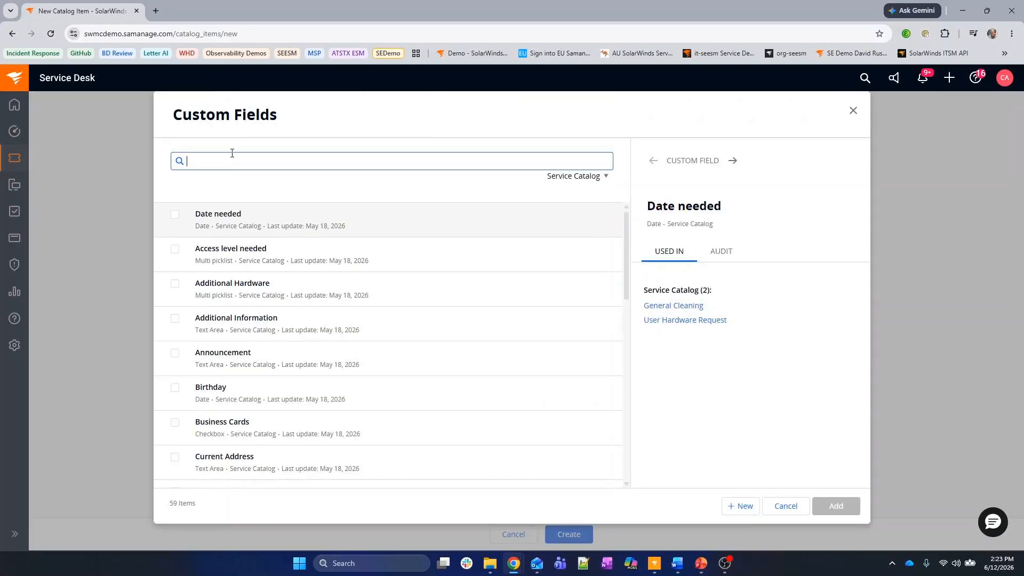
text(start)
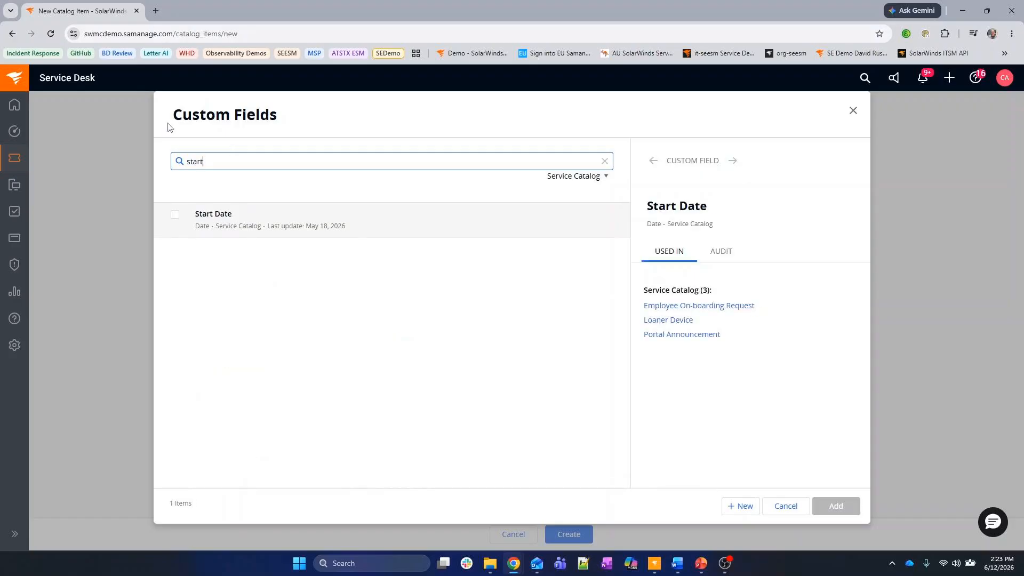
click(175, 216)
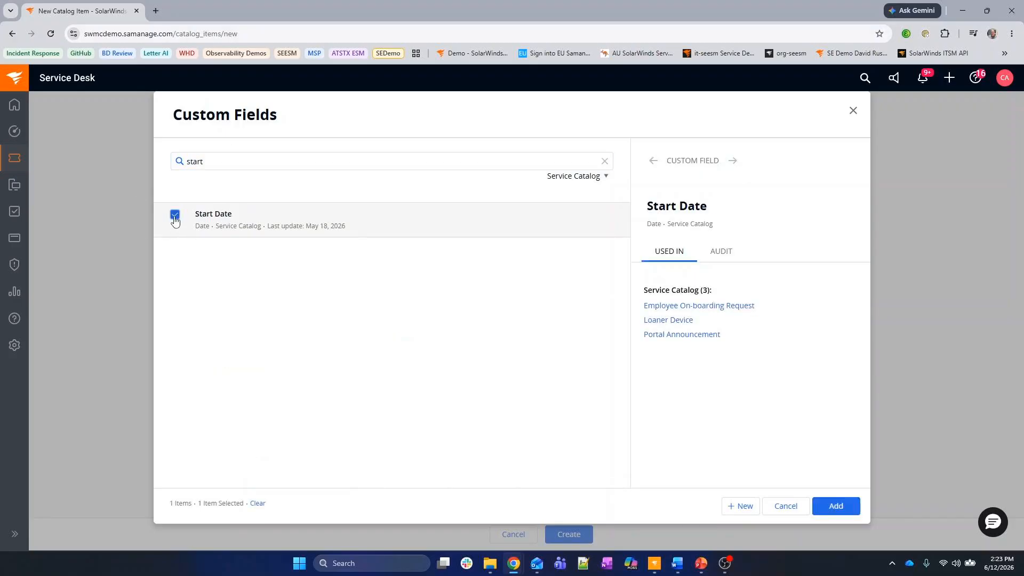
click(222, 162)
drag(222, 162, 169, 131)
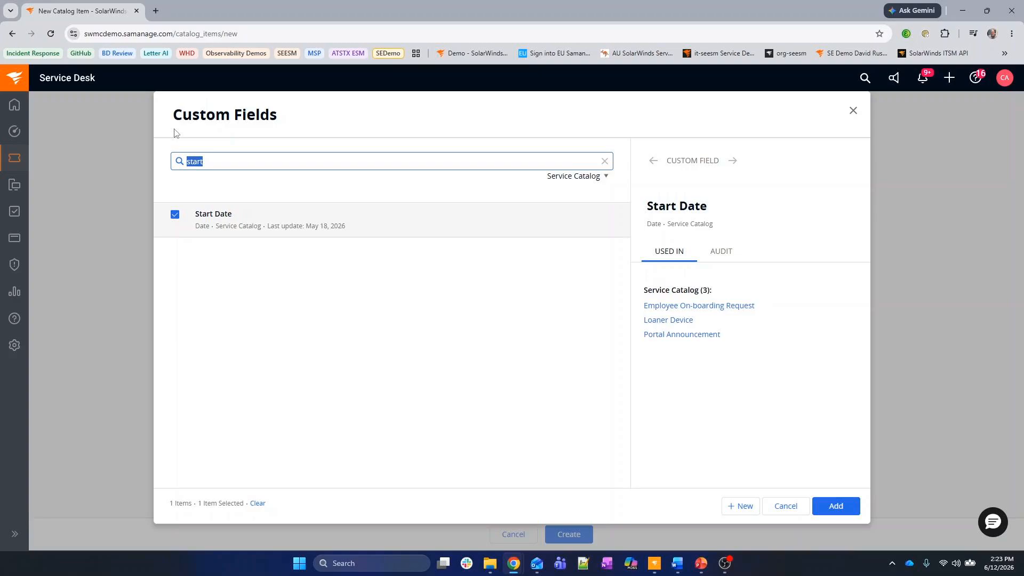
text(new hire)
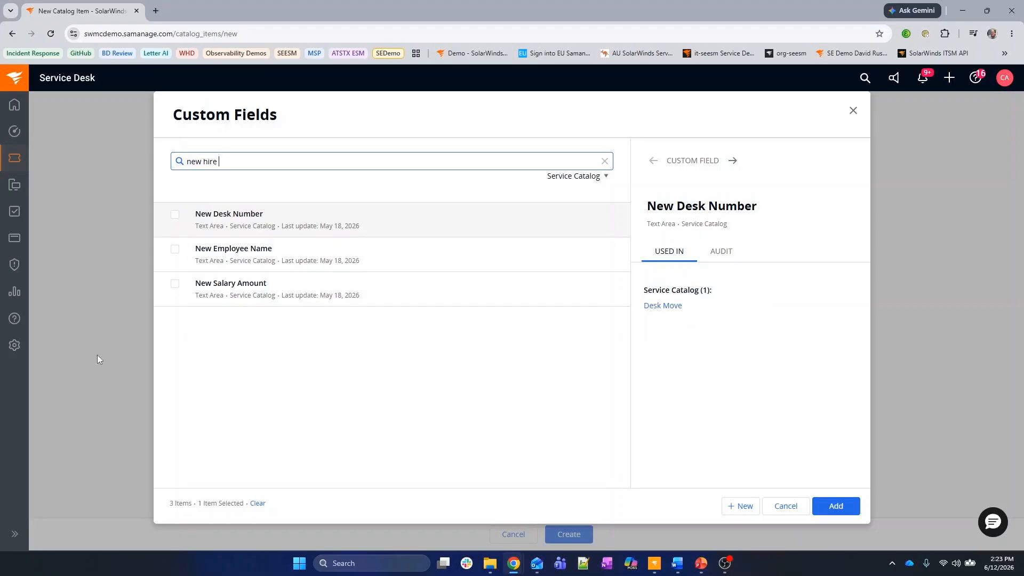
click(175, 250)
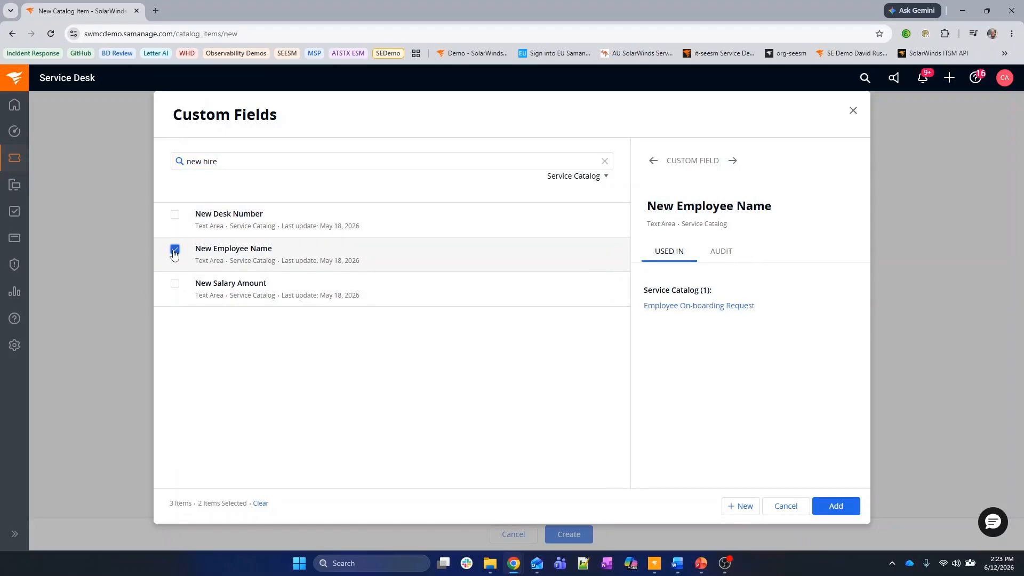
click(836, 507)
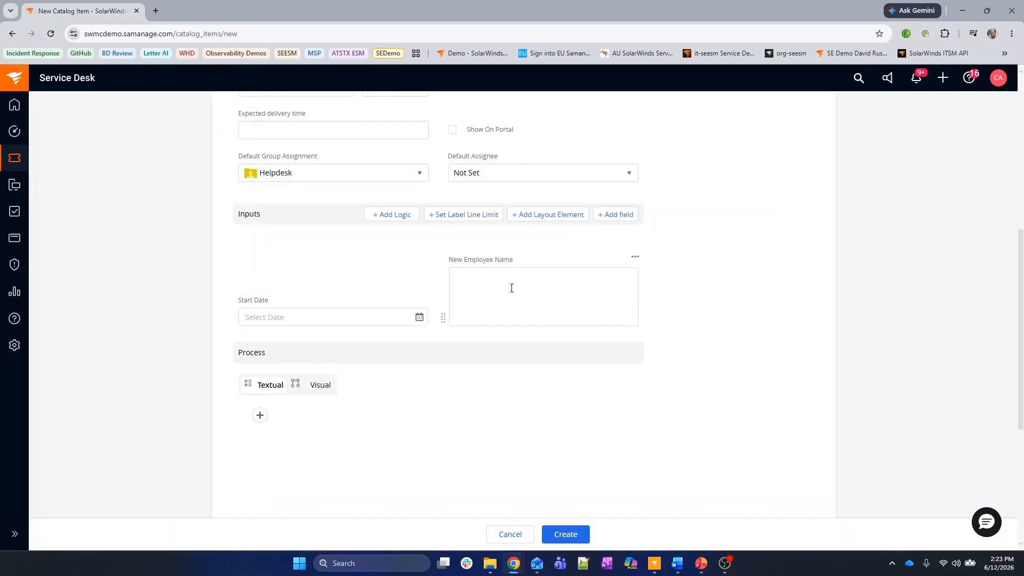
Delete the New Employee Name field from the item's inputs
click(635, 260)
click(646, 369)
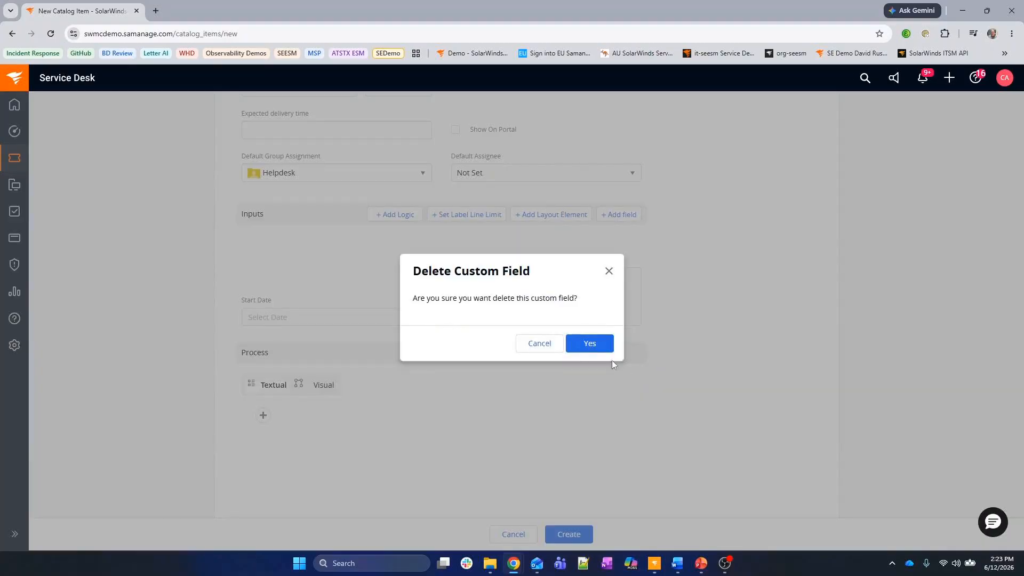
click(589, 343)
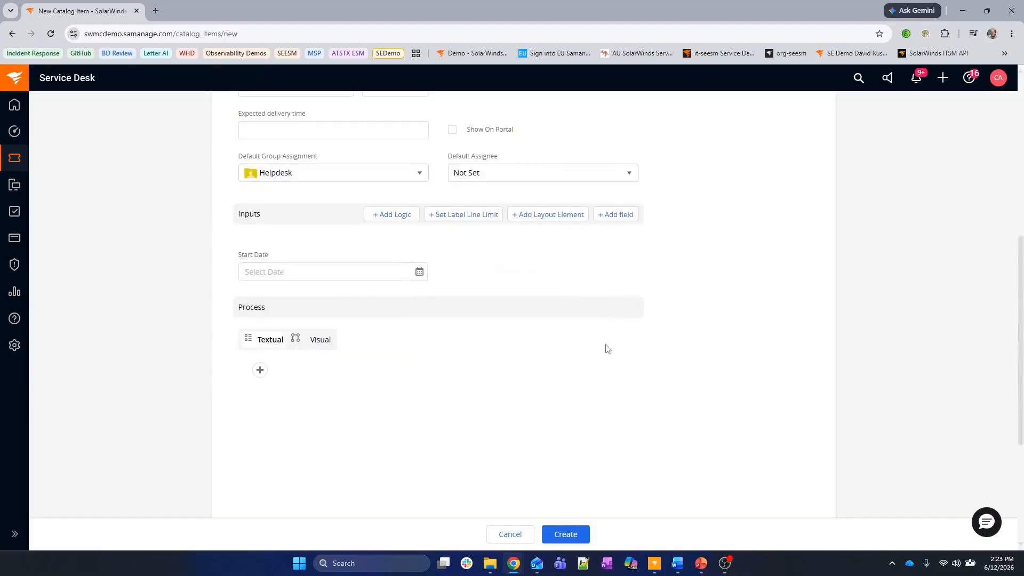
Start a new custom input field named "New Employee Full Name" with the field type Text
click(614, 218)
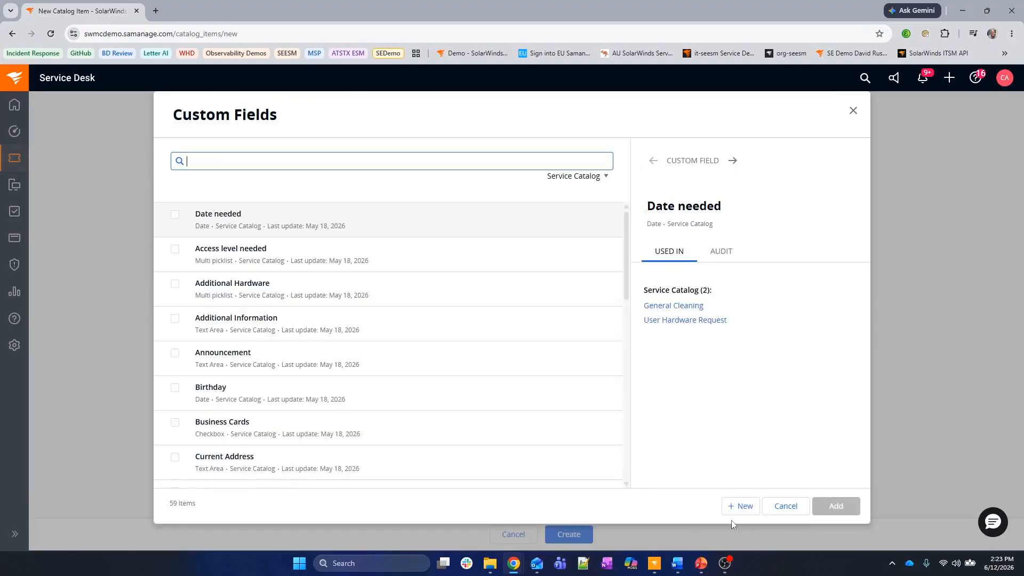
click(742, 508)
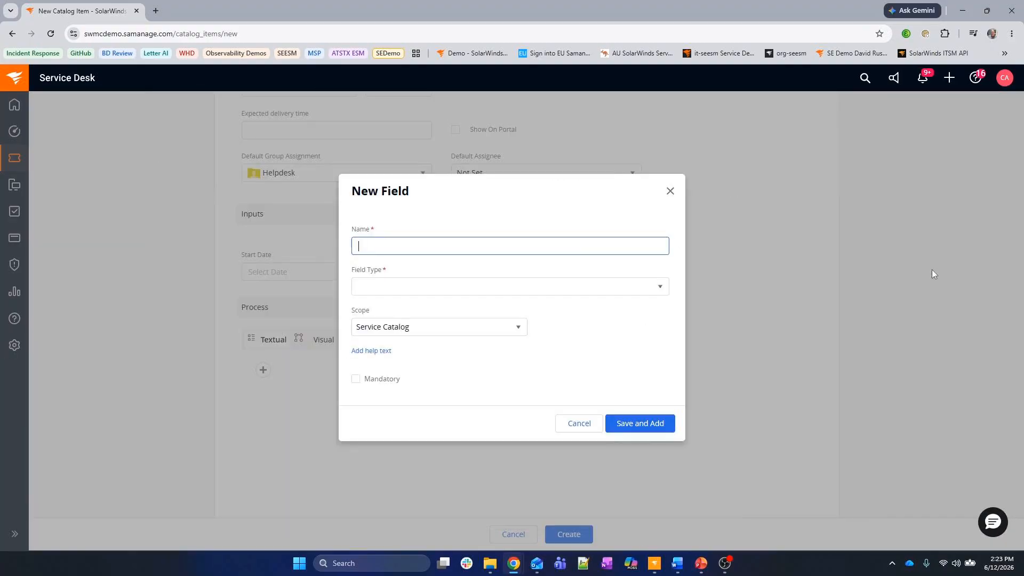
text(New Empl)
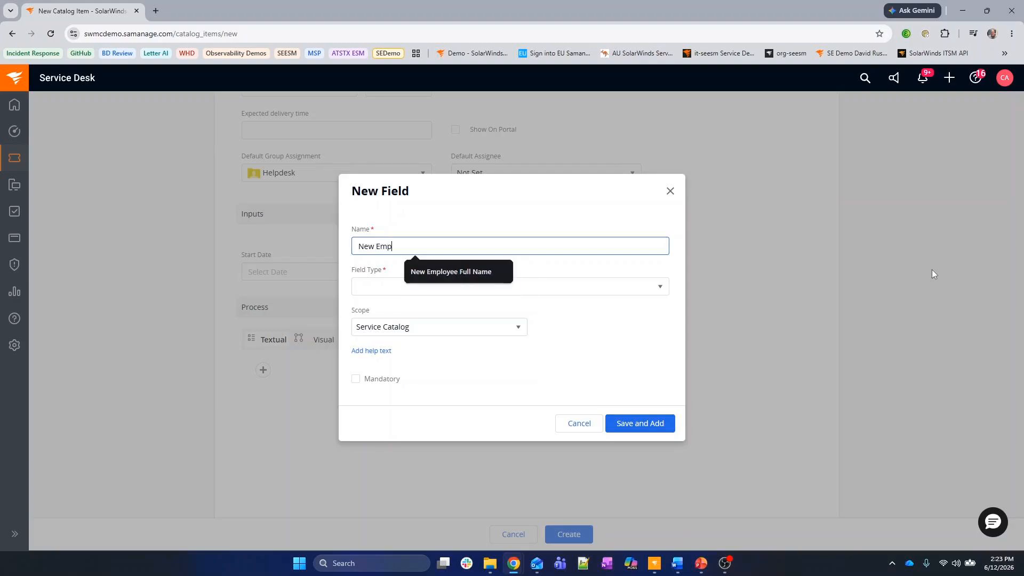
key(BackSpace)
text(loyee Full Name)
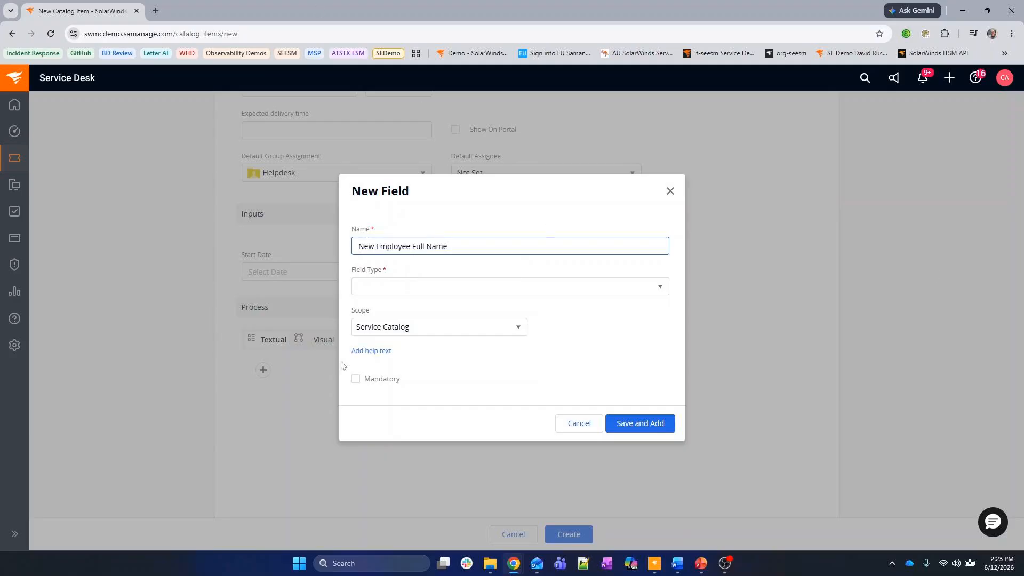
click(401, 286)
scroll(413, 369, down, 5)
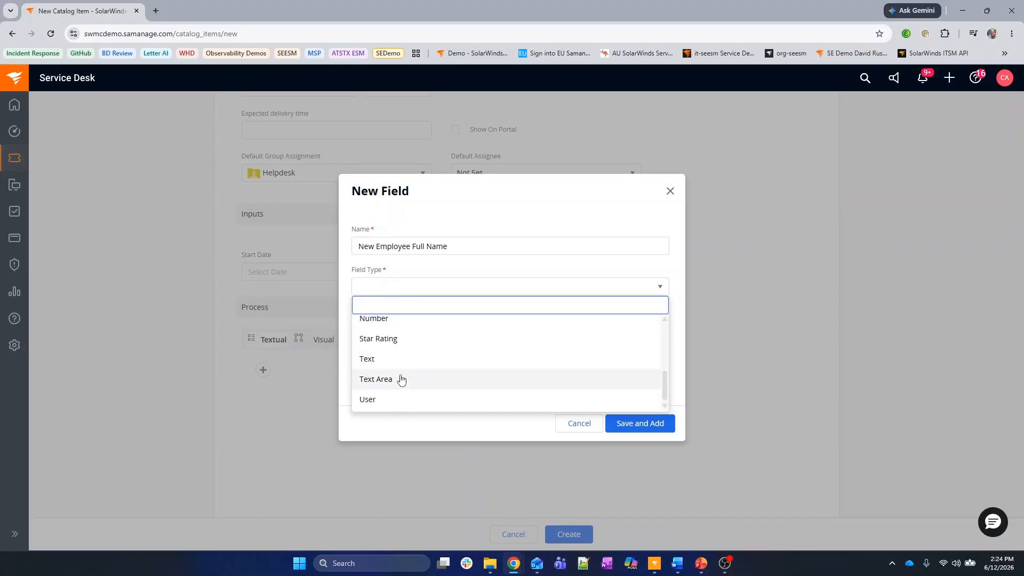
click(403, 365)
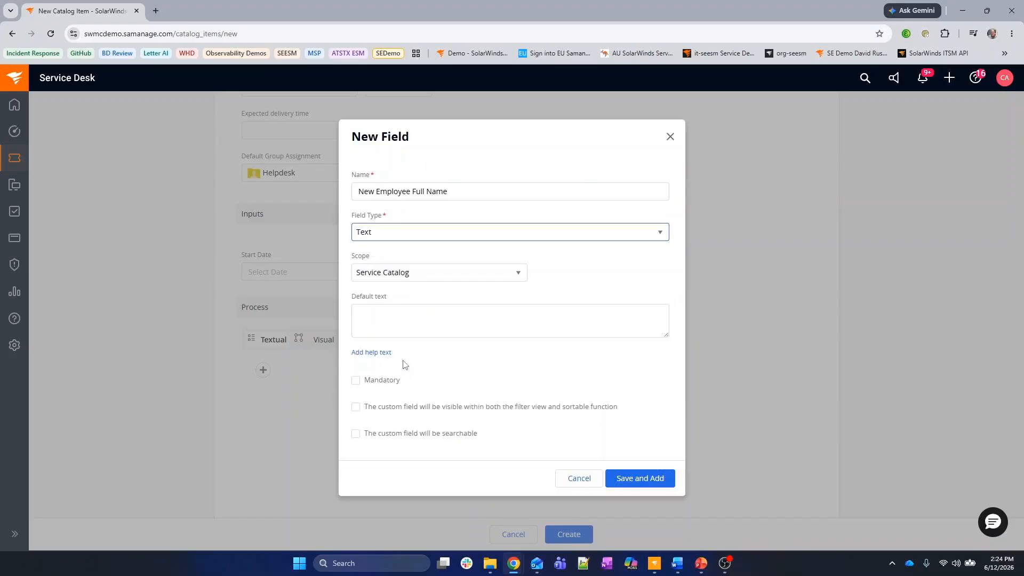
Give the new field the default text "Enter new employee name here", make it mandatory, and save and add it to the inputs
click(404, 322)
text(E)
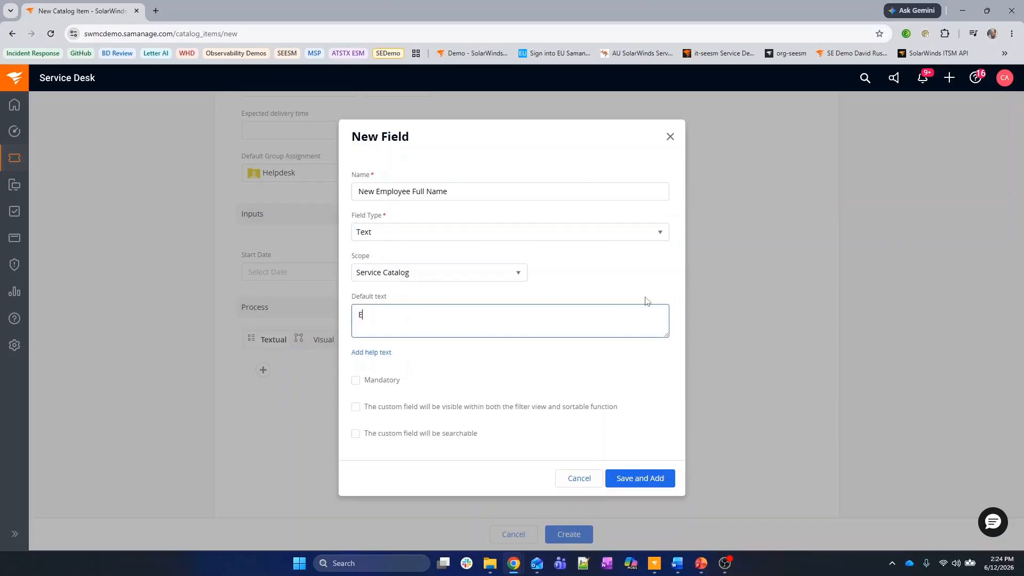
text(nter new employee name here)
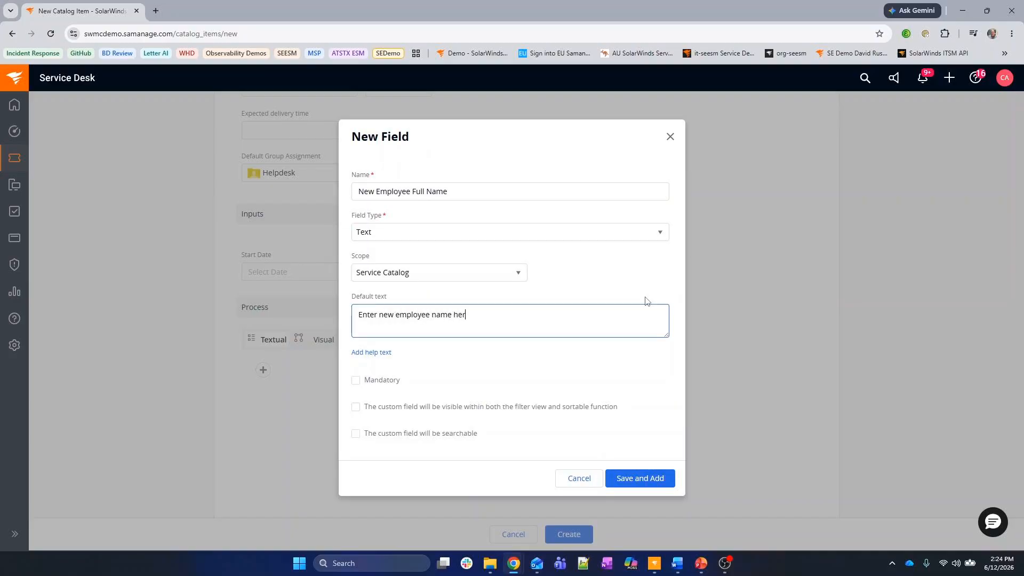
click(356, 381)
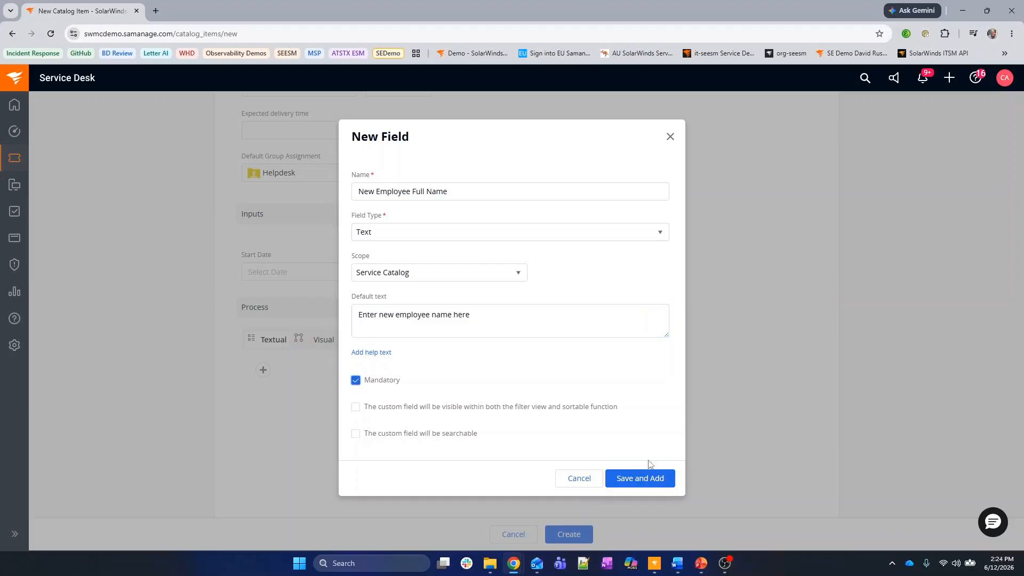
click(640, 478)
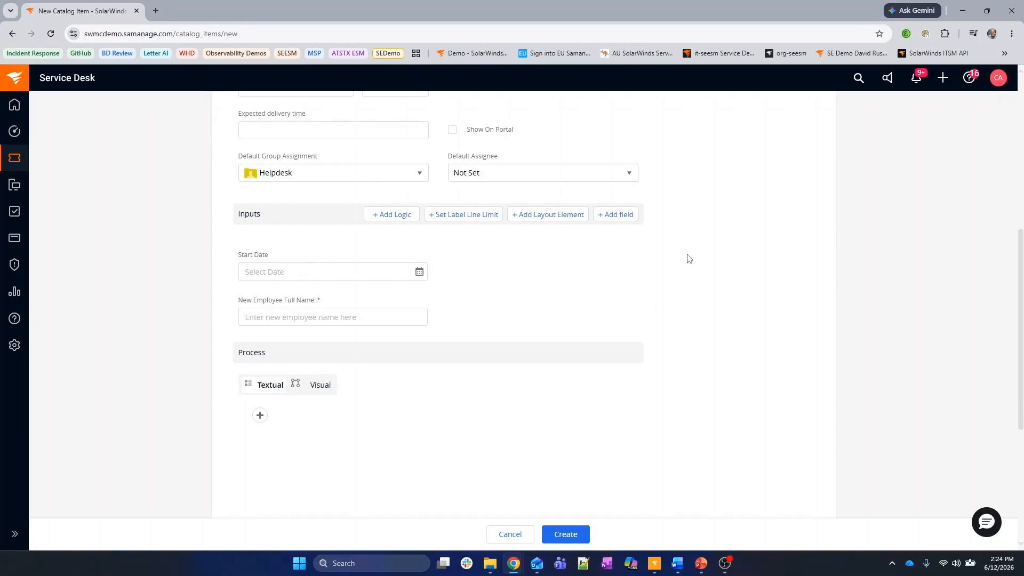
Start a new custom input field named "Job Title" with the field type Dropdown
click(611, 217)
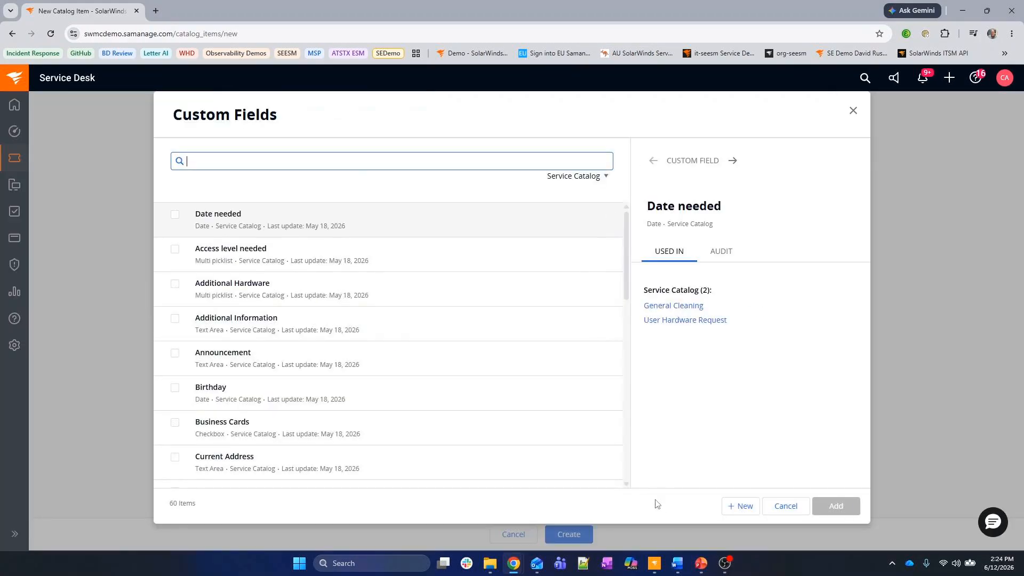
click(740, 505)
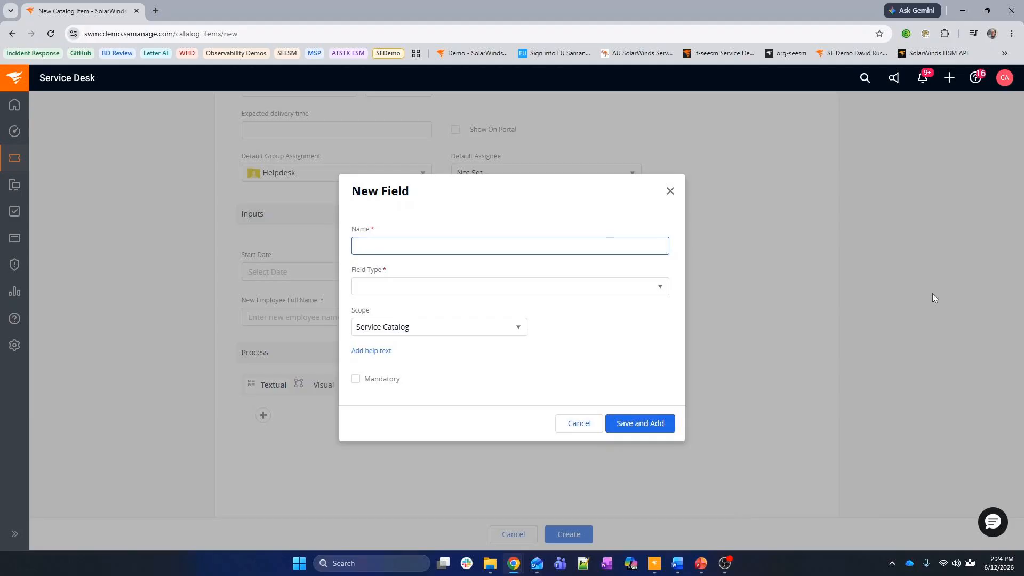
text(Job T)
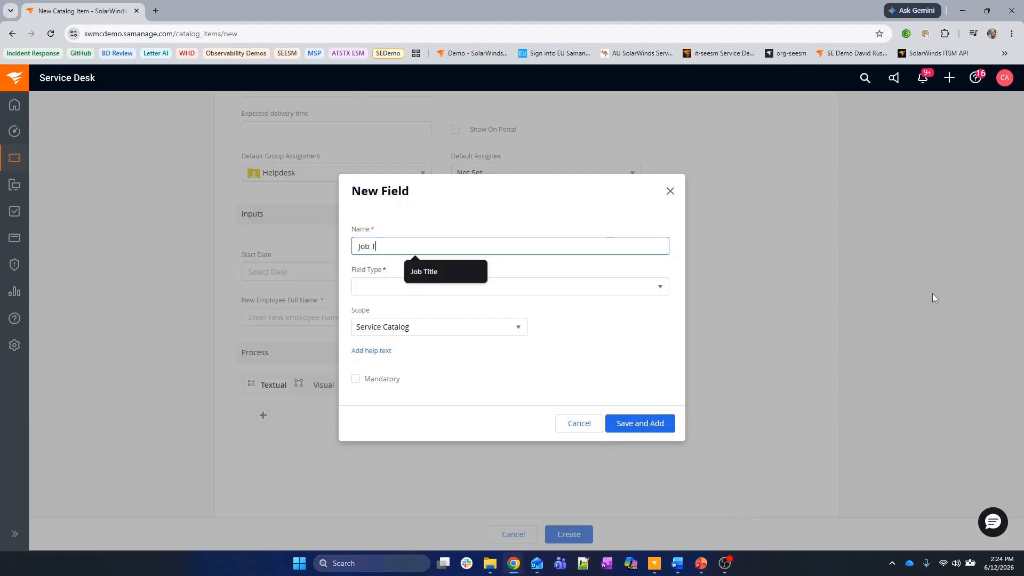
text(itle)
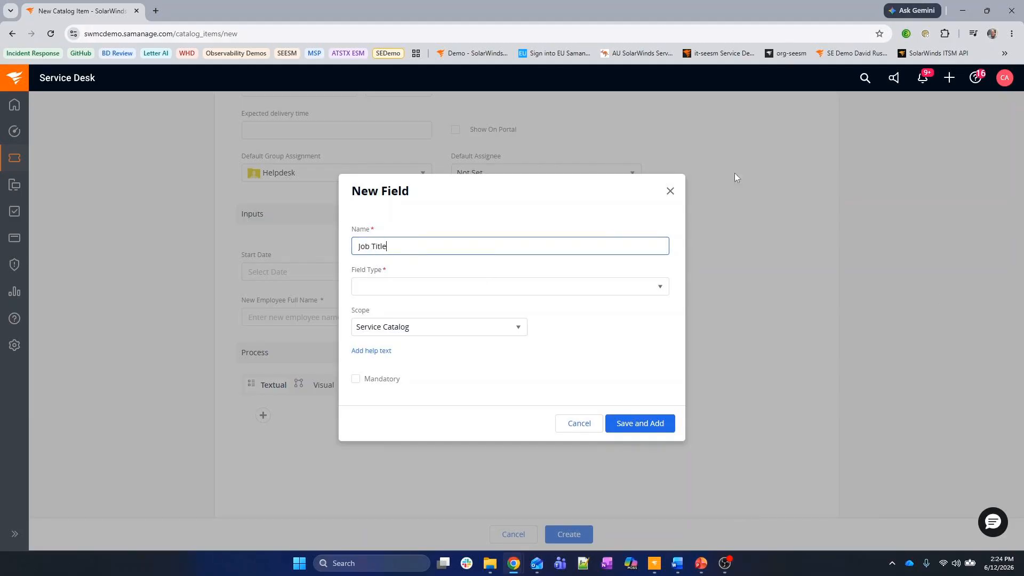
click(530, 291)
scroll(474, 352, down, 1)
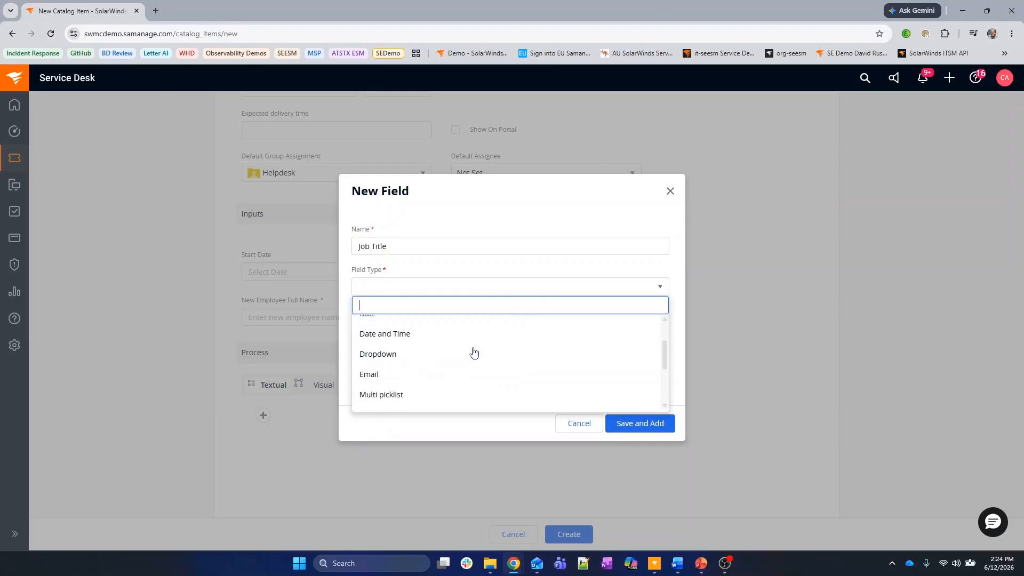
click(396, 356)
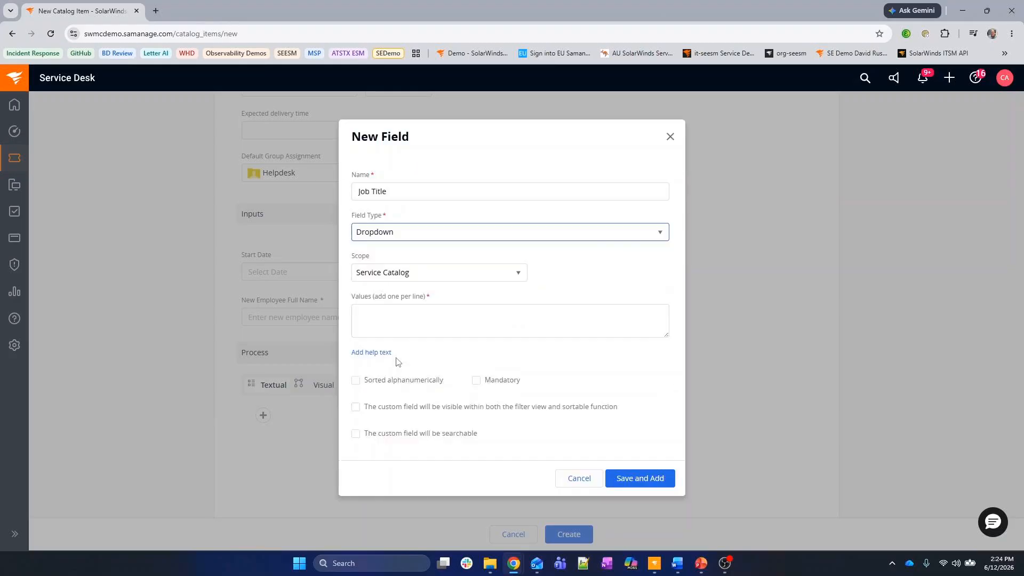
Enter the dropdown values CEO, COO, Administrative Assistant, Facilities Tech, IT Tech and Application Tech, one per line
click(381, 318)
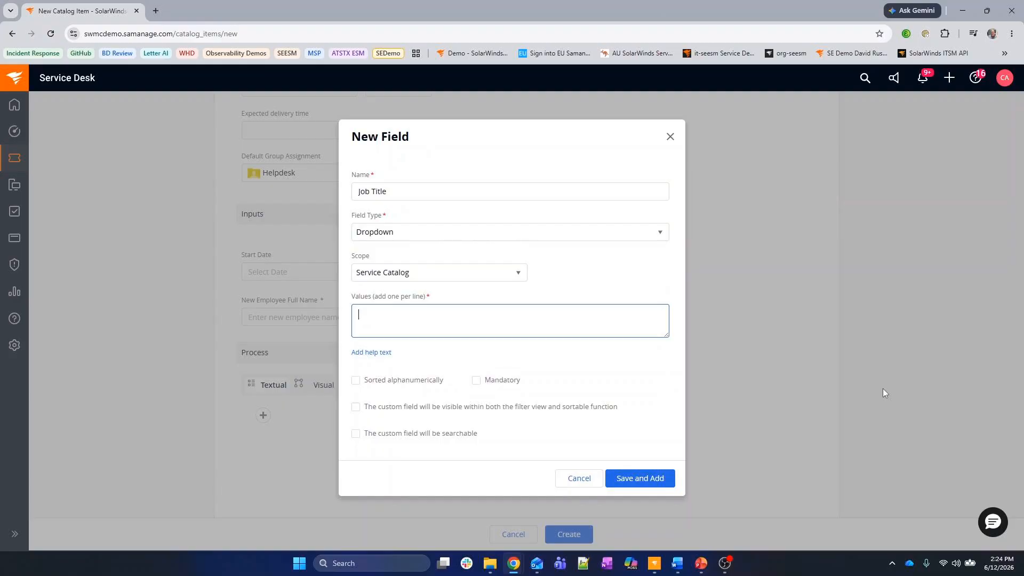
text(CE)
text(O )
text(COO)
key(Return)
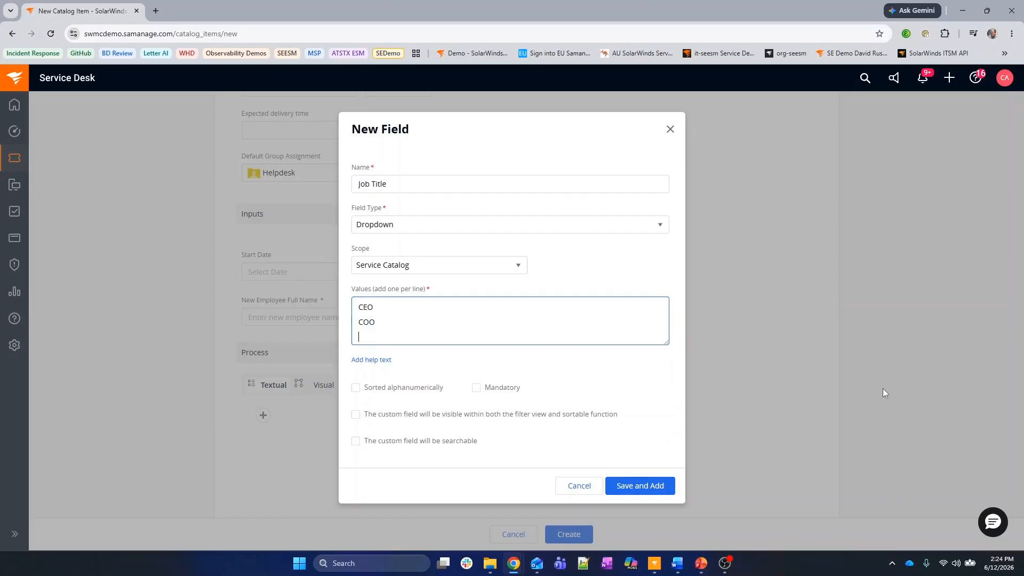
text(Administrative Assistant)
key(Return)
text(Fa)
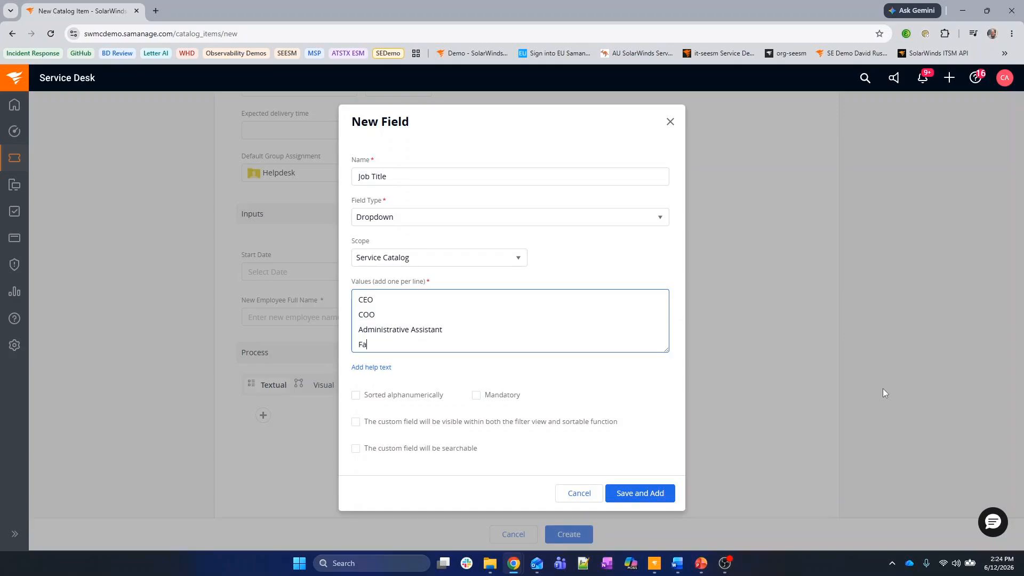
text(cilities Tech)
key(Return)
text(IT )
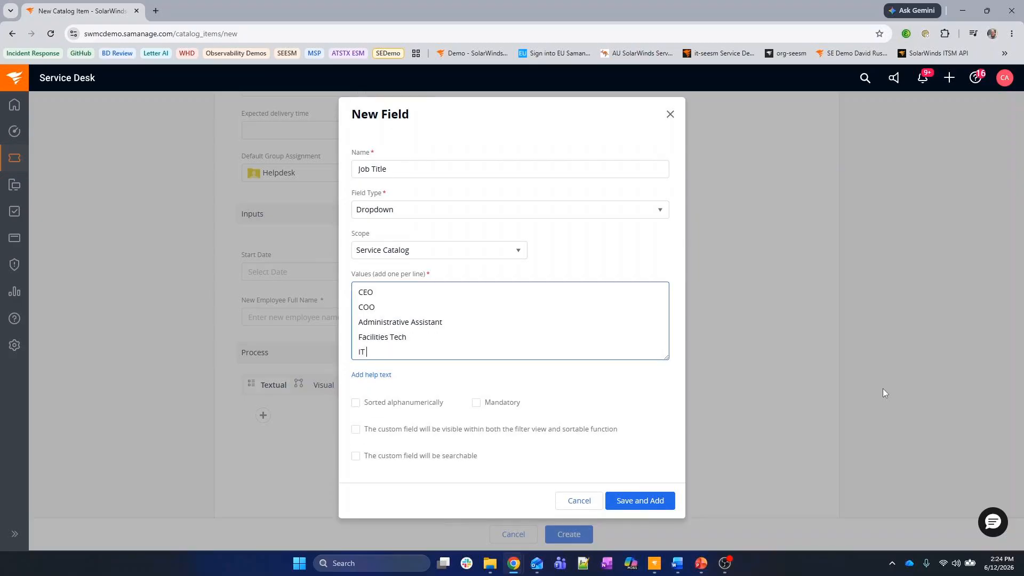
text(Tech)
key(Return)
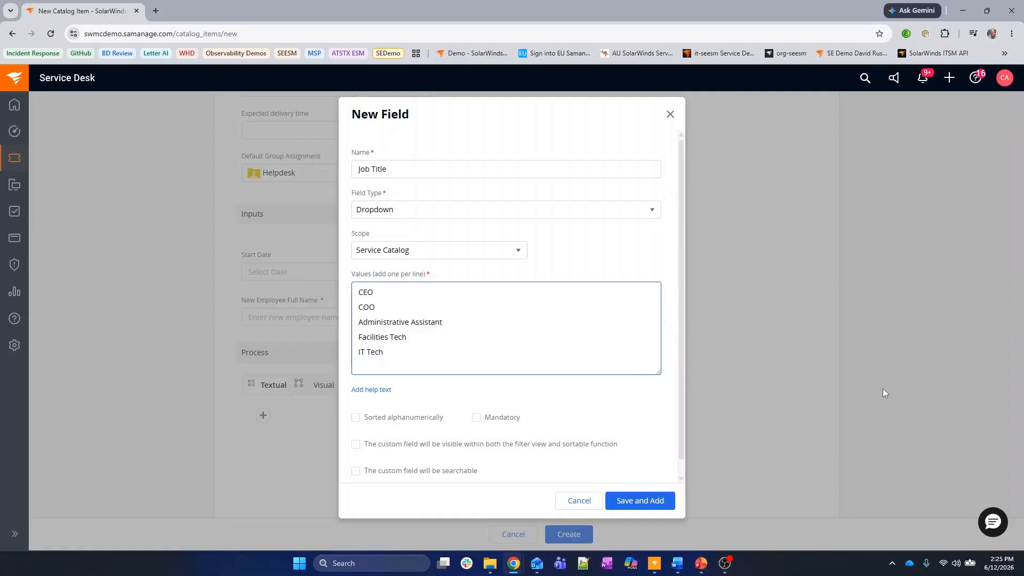
text(Application Tech)
Make Job Title alphanumerically sorted, mandatory, filterable and searchable, save and add it, and place it below New Employee Full Name
click(357, 419)
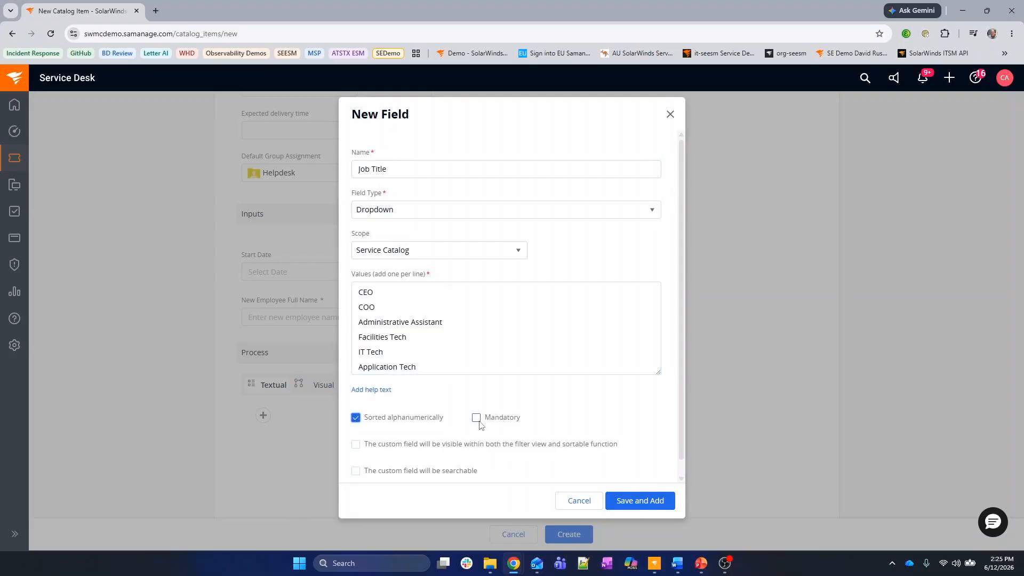
click(478, 419)
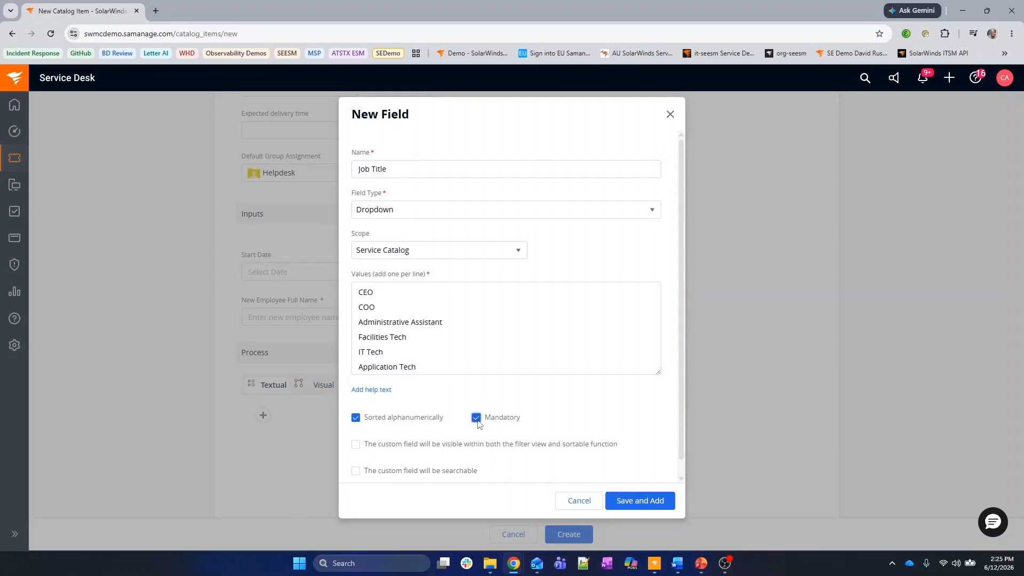
click(355, 446)
click(355, 476)
click(640, 501)
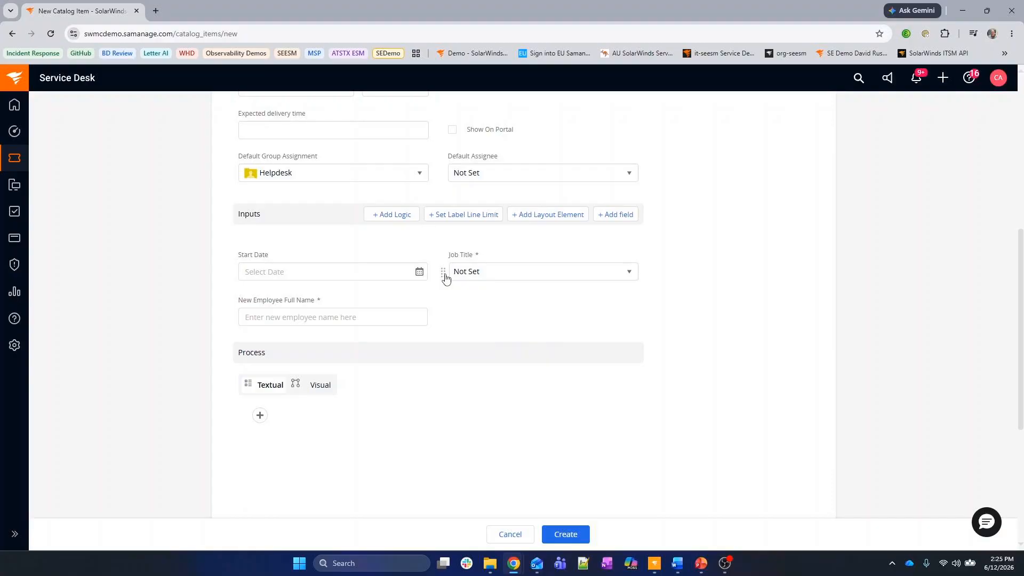
drag(446, 279, 235, 370)
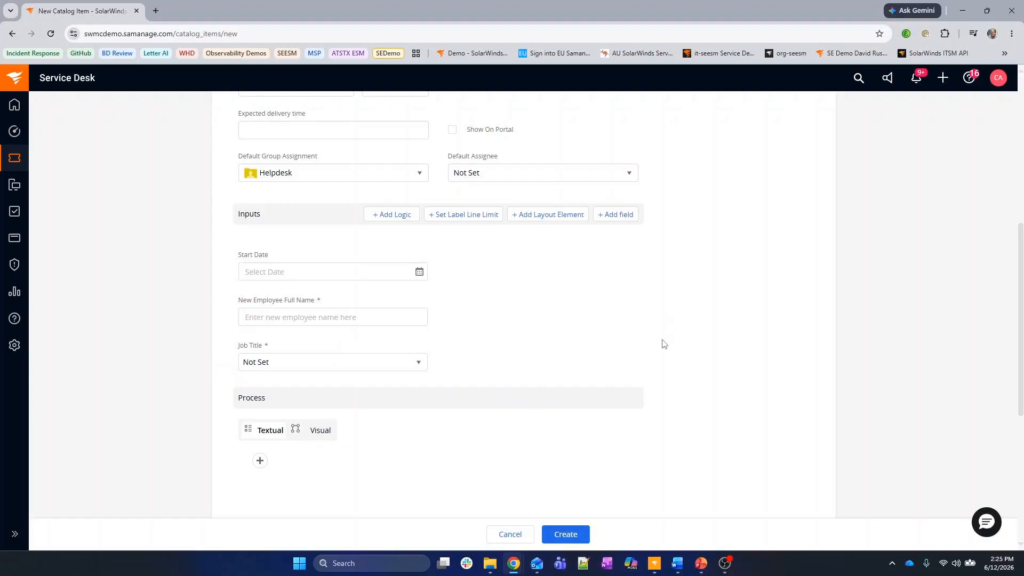
Start an approval step in the process named "Manager Approval" with the description "Please approve or decline this request."
scroll(661, 328, down, 2)
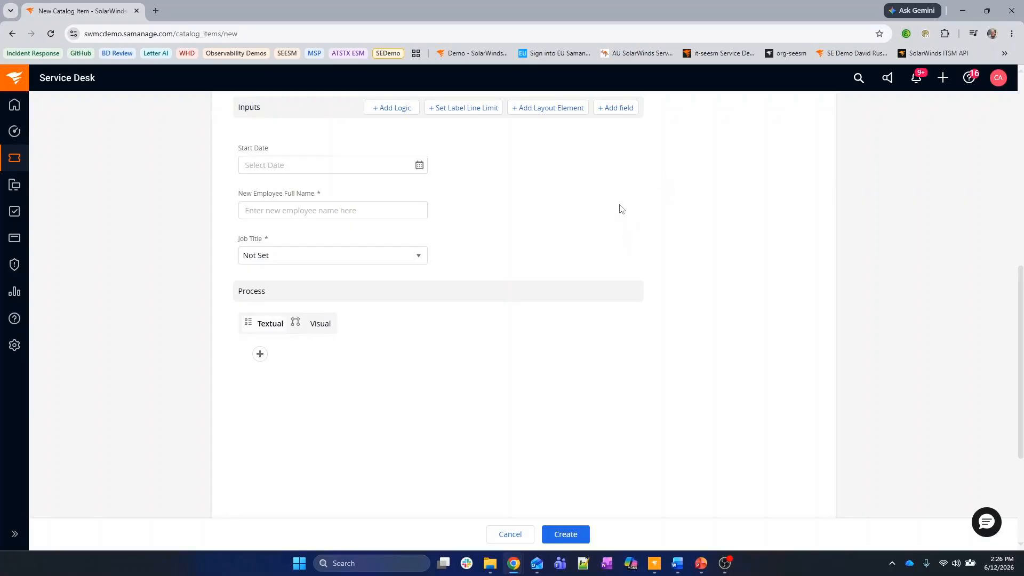
scroll(621, 210, down, 1)
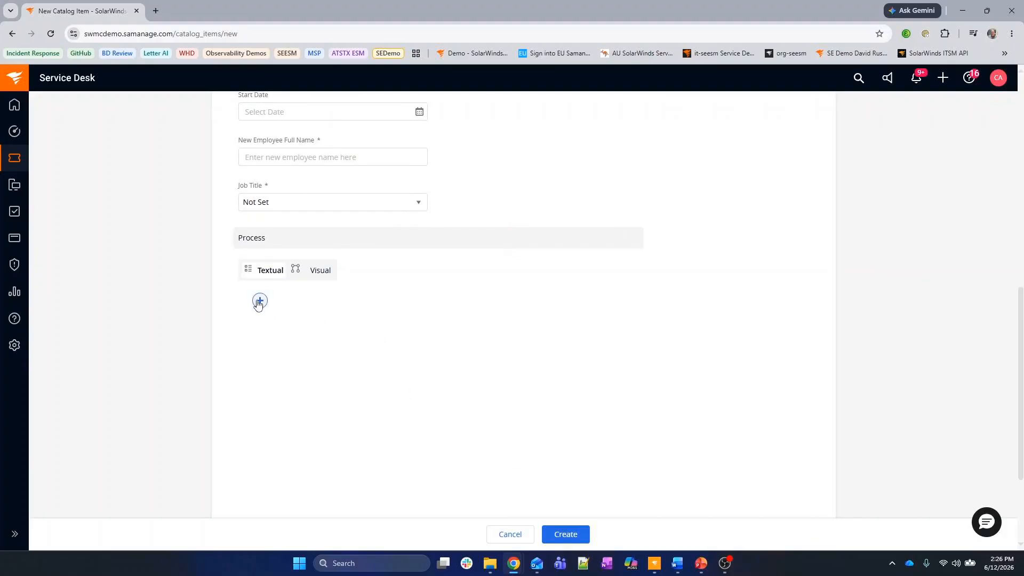
click(260, 300)
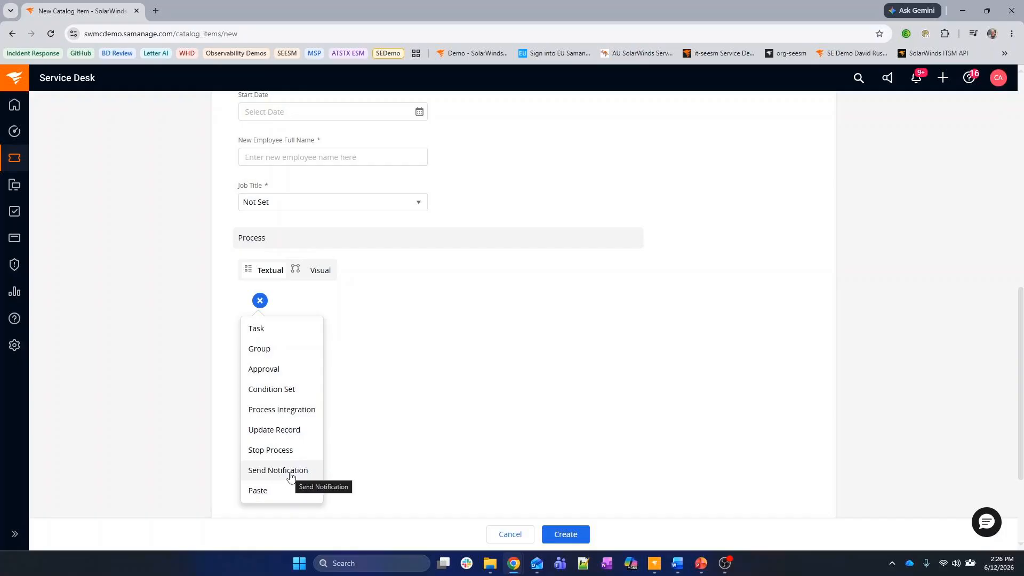
click(275, 369)
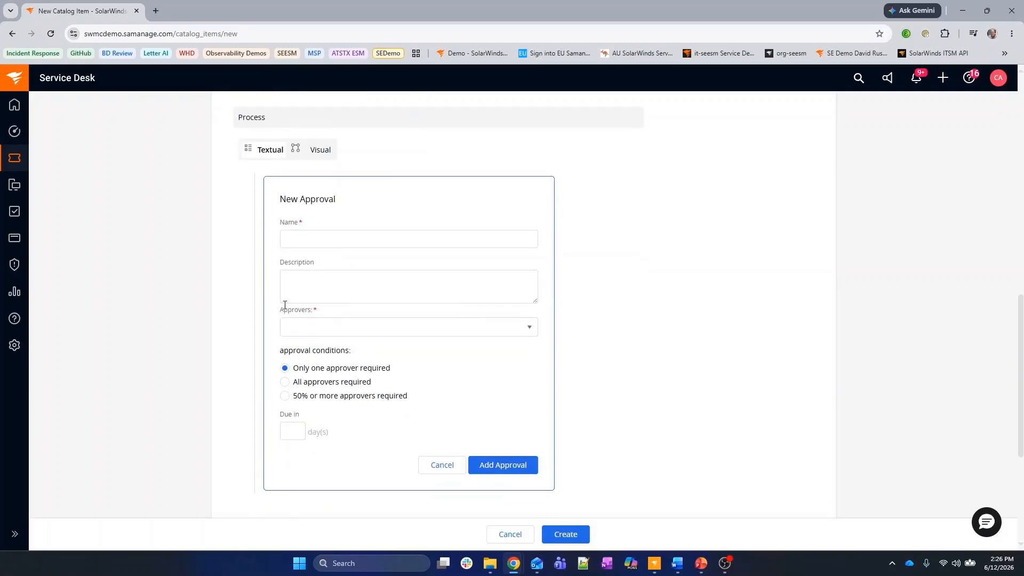
click(324, 237)
text(Man)
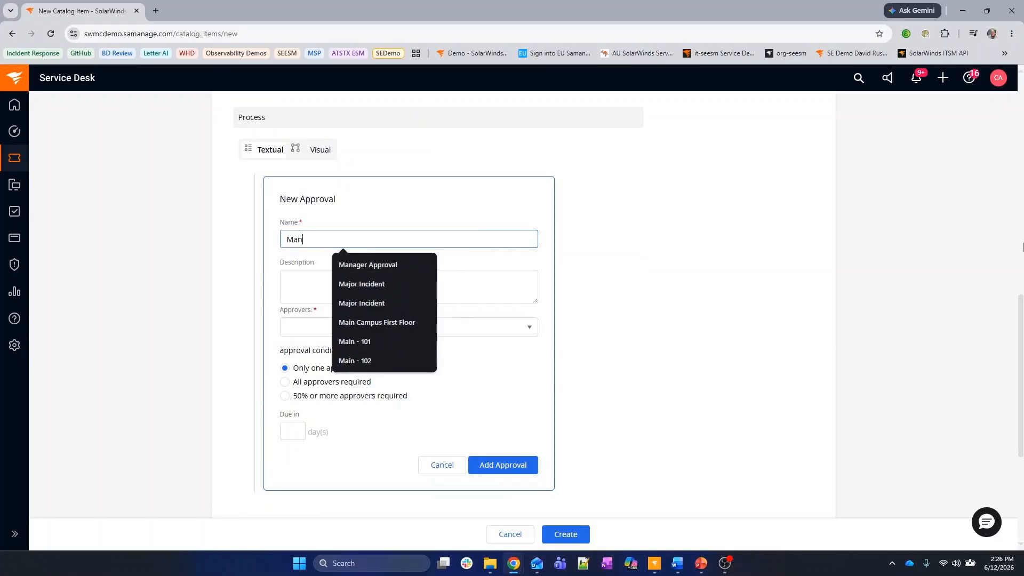
text(ager Approval)
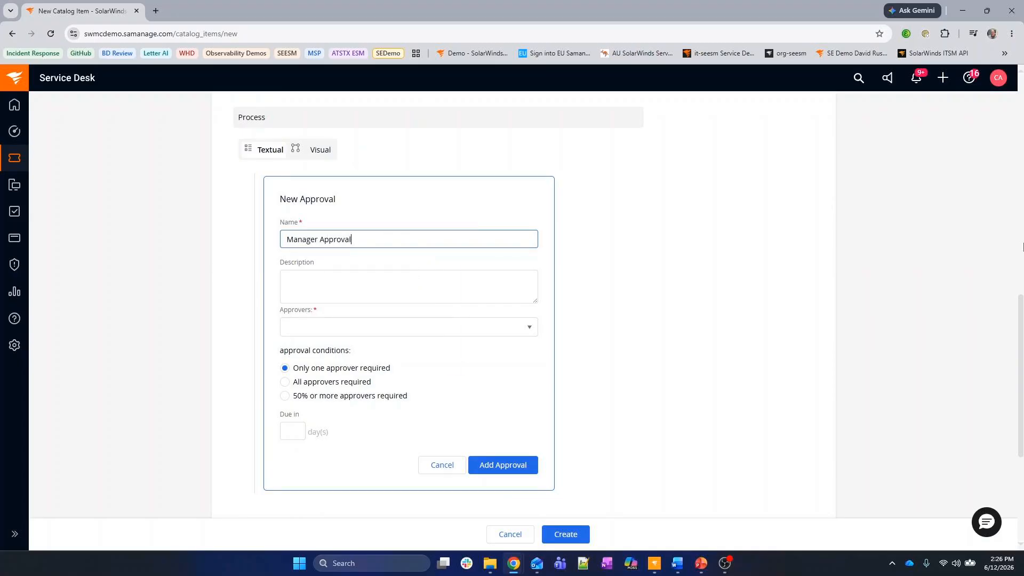
key(Tab)
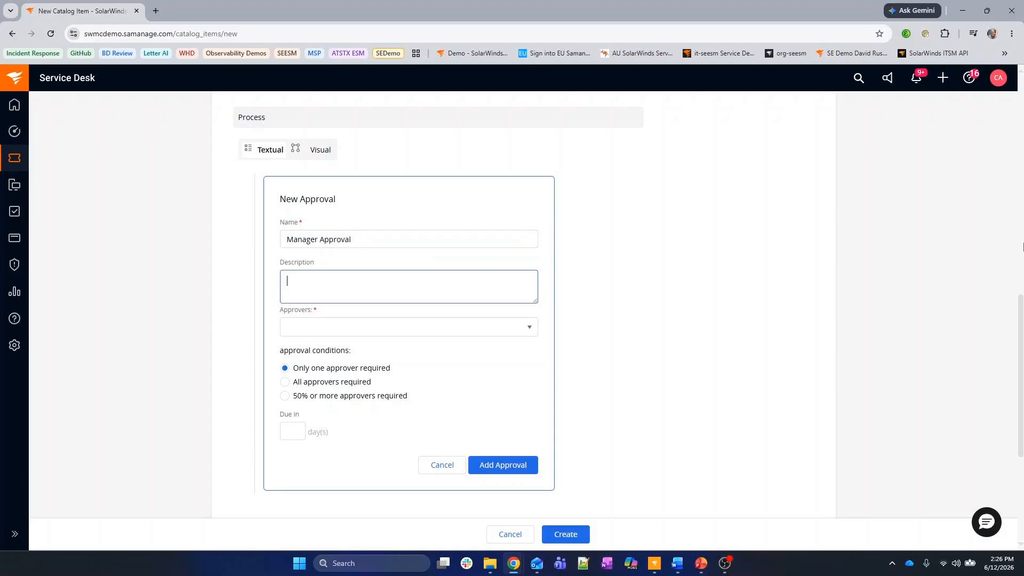
text(Please approve or decline this request.)
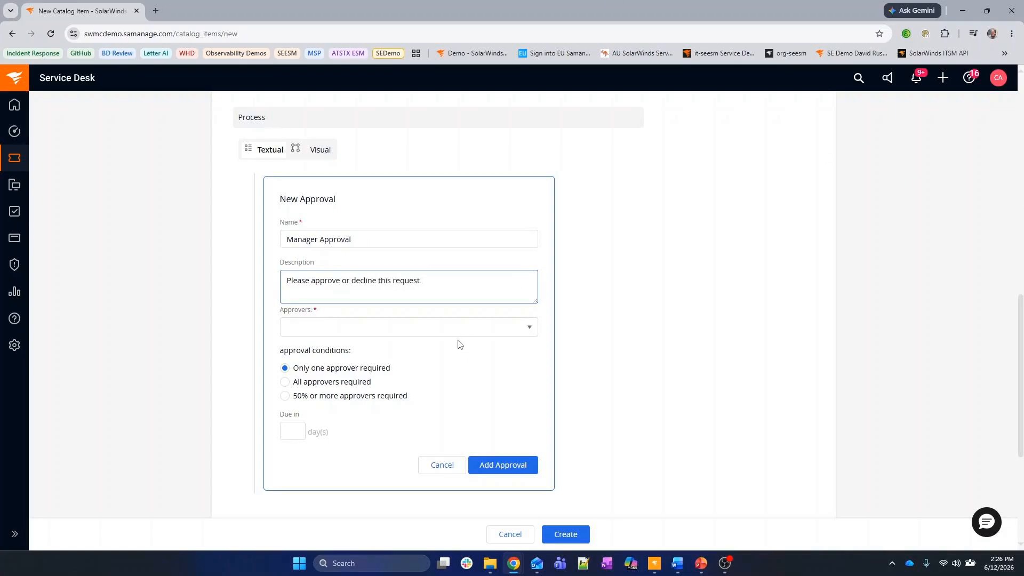
Set the approver to Ticket Requester's Manager, make the approval due in 1 day, and add it to the process
click(465, 322)
scroll(429, 441, down, 6)
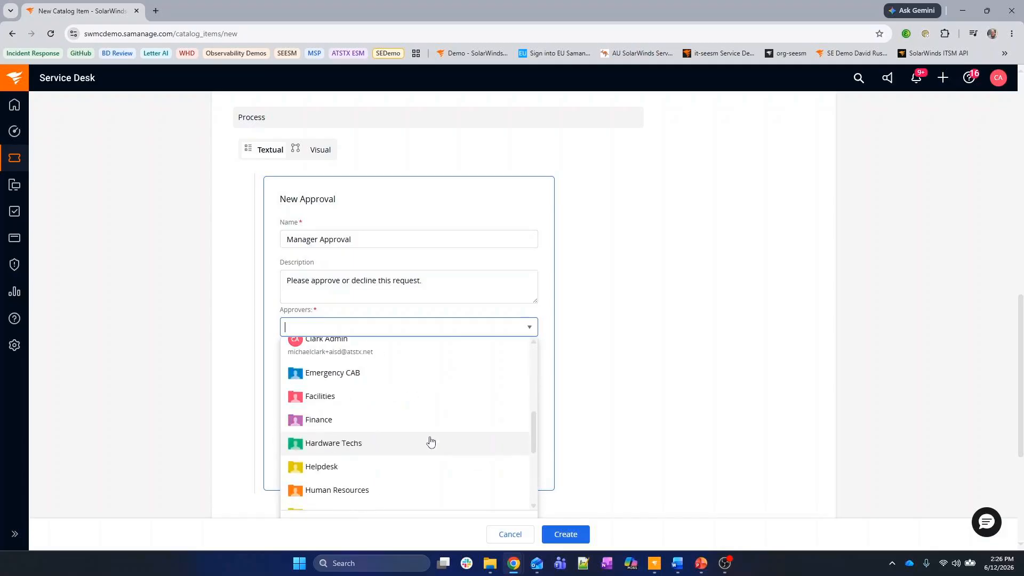
scroll(432, 440, down, 1)
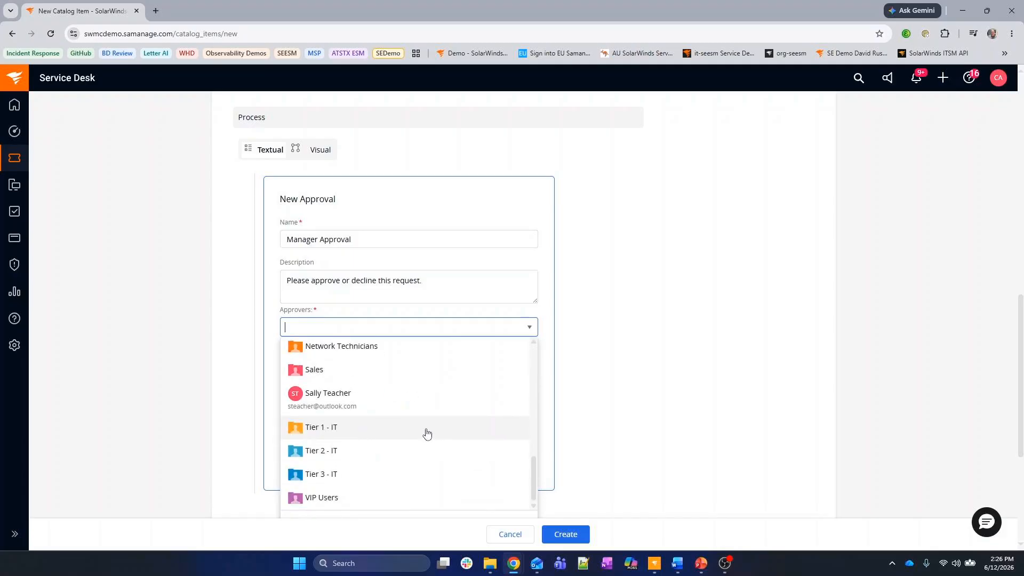
scroll(423, 430, up, 7)
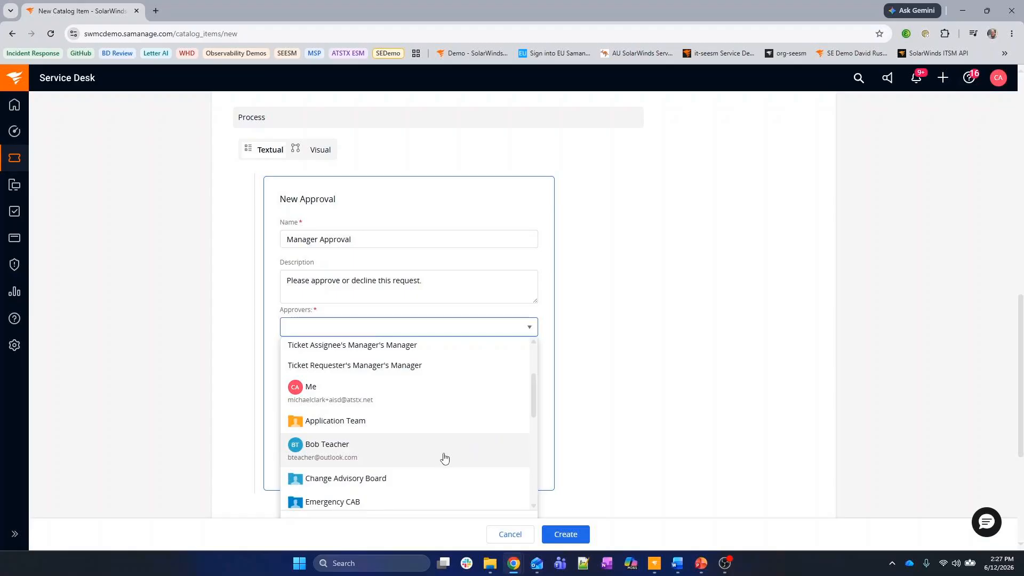
scroll(449, 460, up, 3)
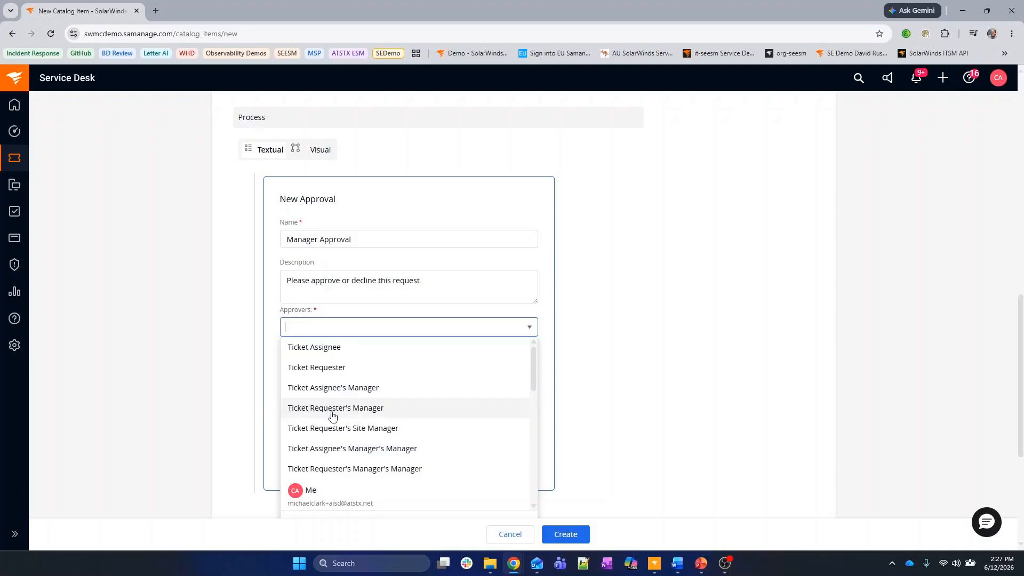
click(396, 408)
click(291, 432)
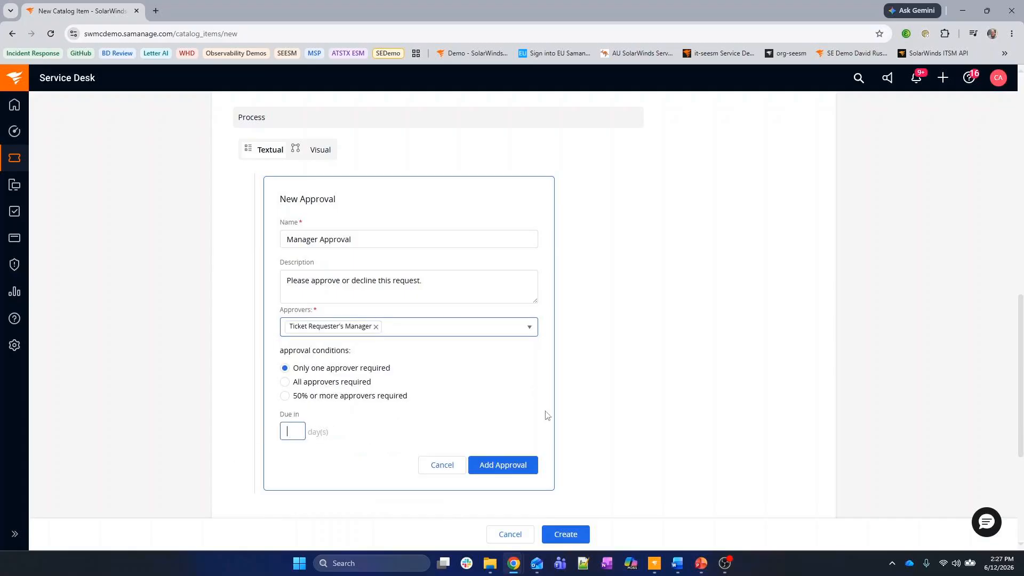
text(1)
click(505, 466)
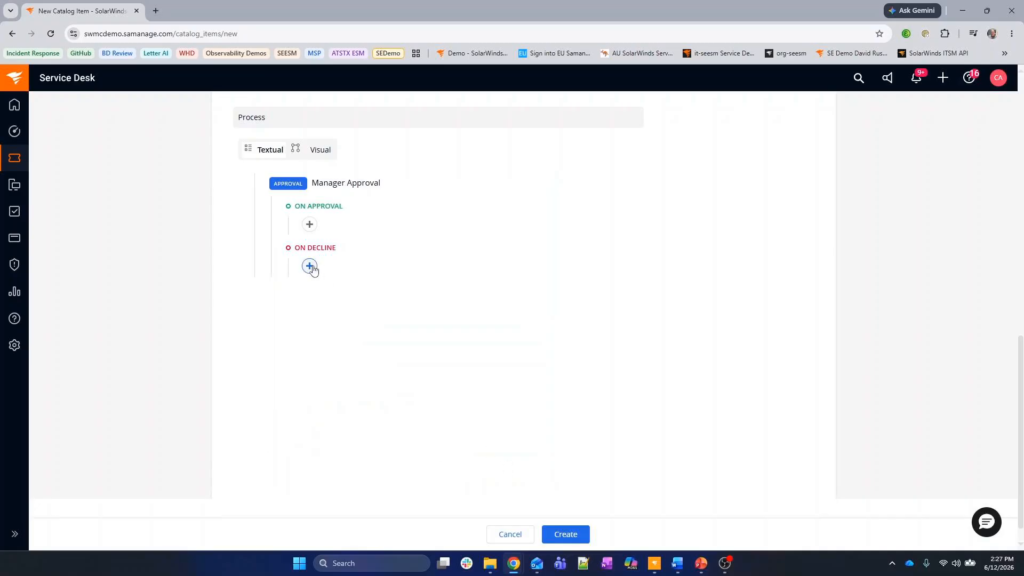
Start a Send Notification action under the approval's On Decline branch, addressed to the Ticket Requester
click(310, 266)
click(335, 434)
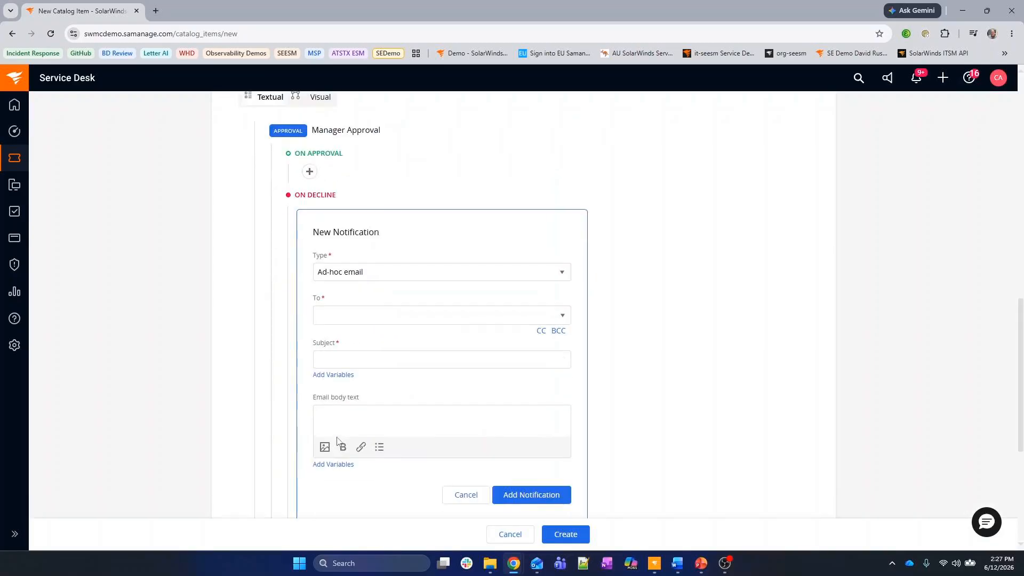
click(367, 309)
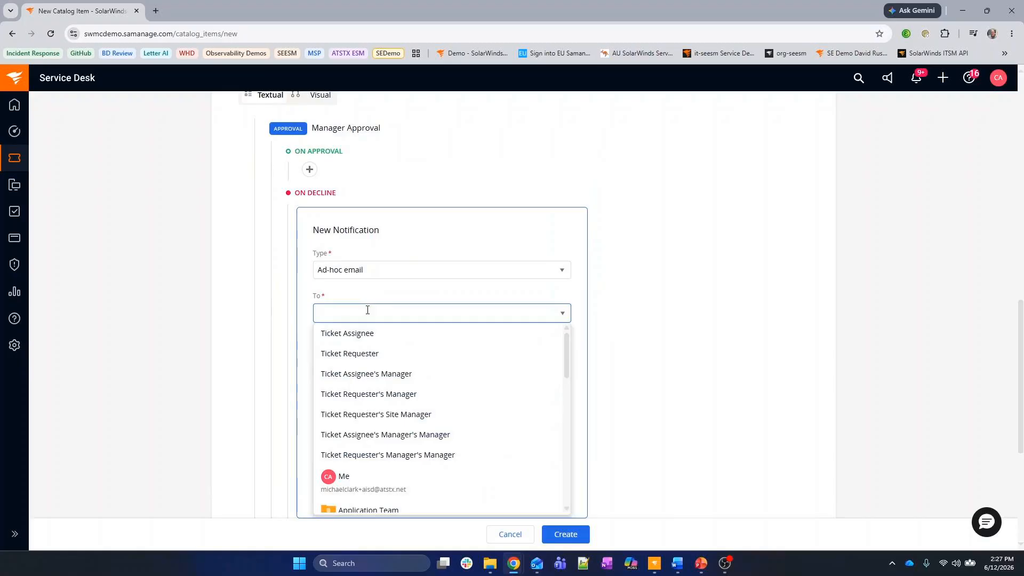
click(366, 354)
Give the decline notification the subject "Not Approved" and the body text "Please see your manager for any questions."
click(362, 358)
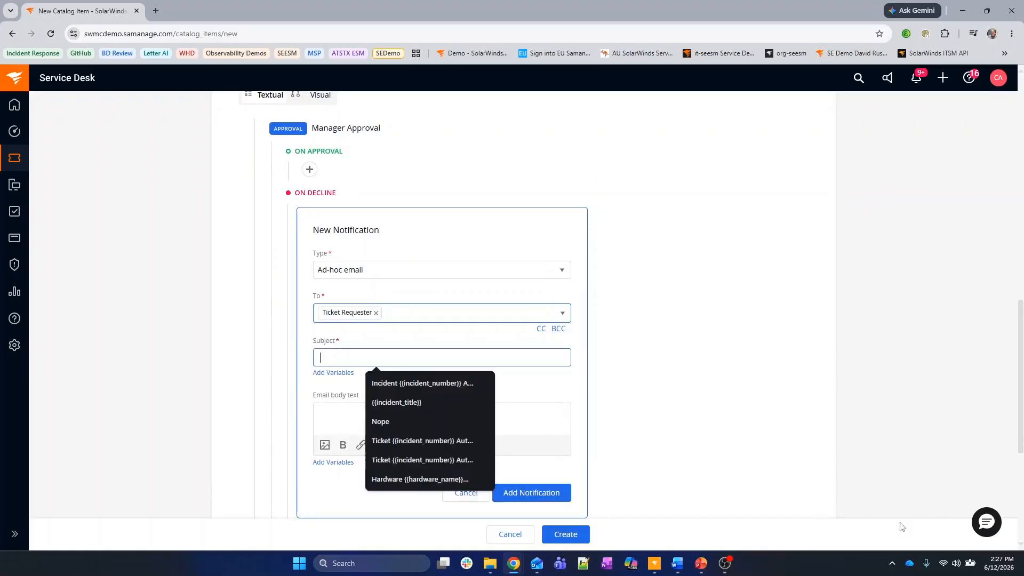
text(Not Appr)
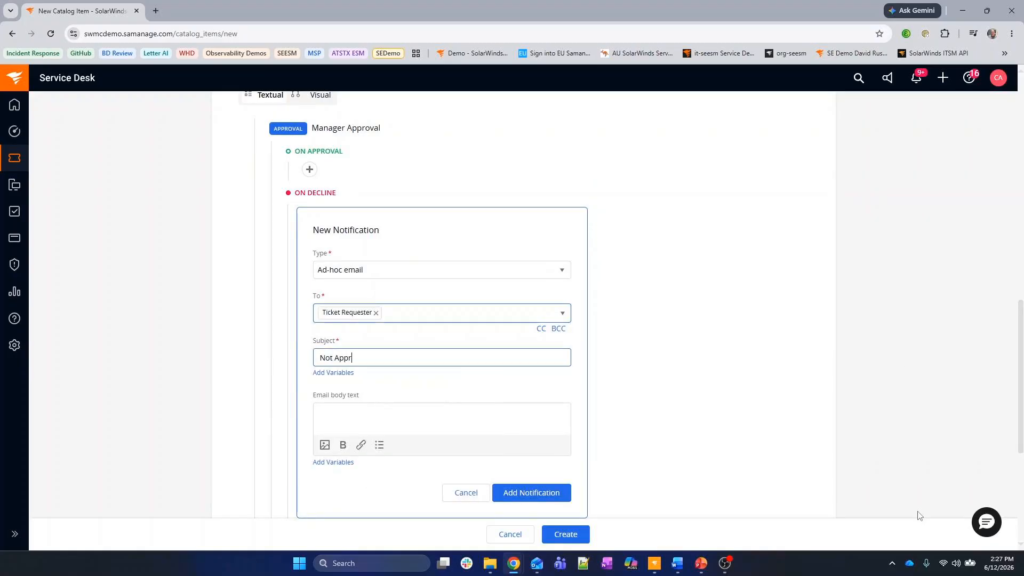
text(oved)
key(Tab)
key(Tab)
text(Pl)
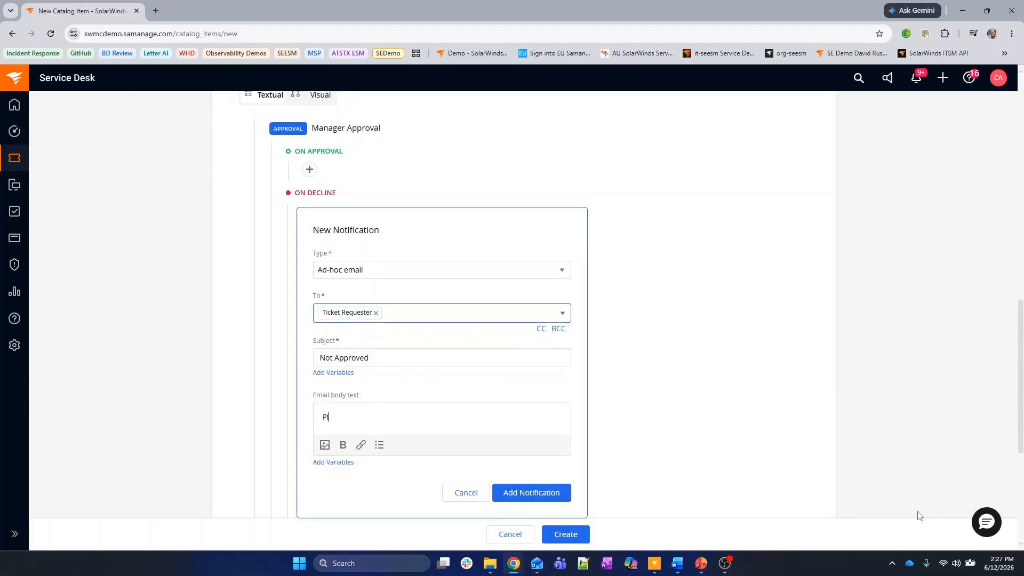
text(ease see your manager for any questions.)
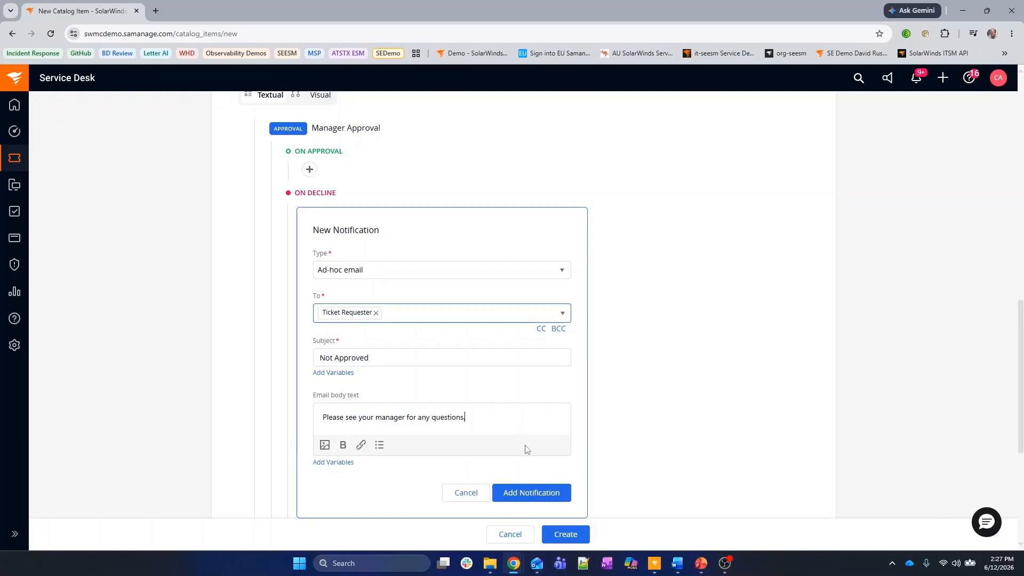
Add the completed Not Approved notification to the approval's On Decline branch
click(515, 496)
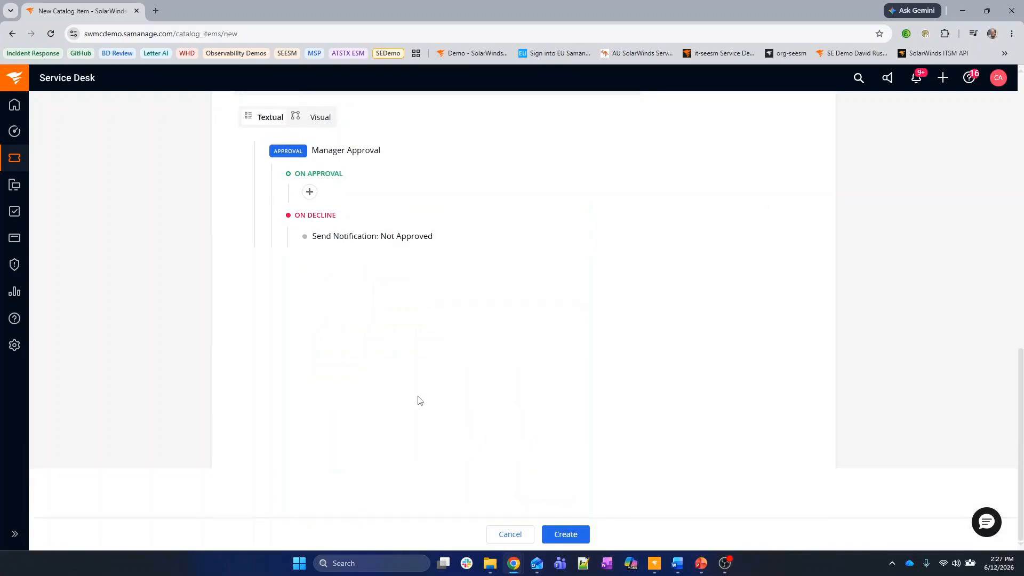
scroll(419, 397, up, 3)
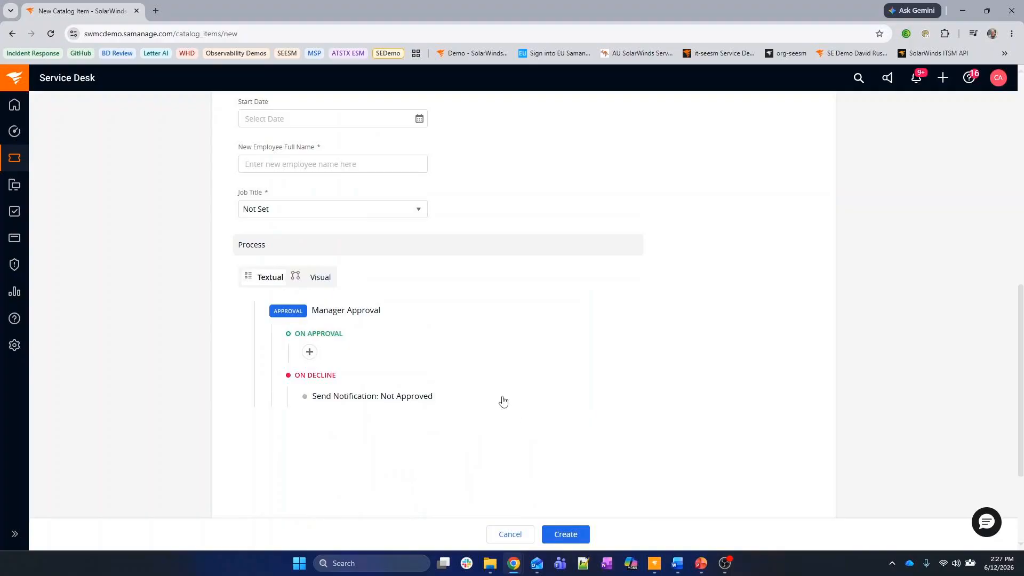
mouse_move(403, 323)
Start a task under the On Approval branch named "Create AD Account" with the description "Create employee account in AD"
click(310, 352)
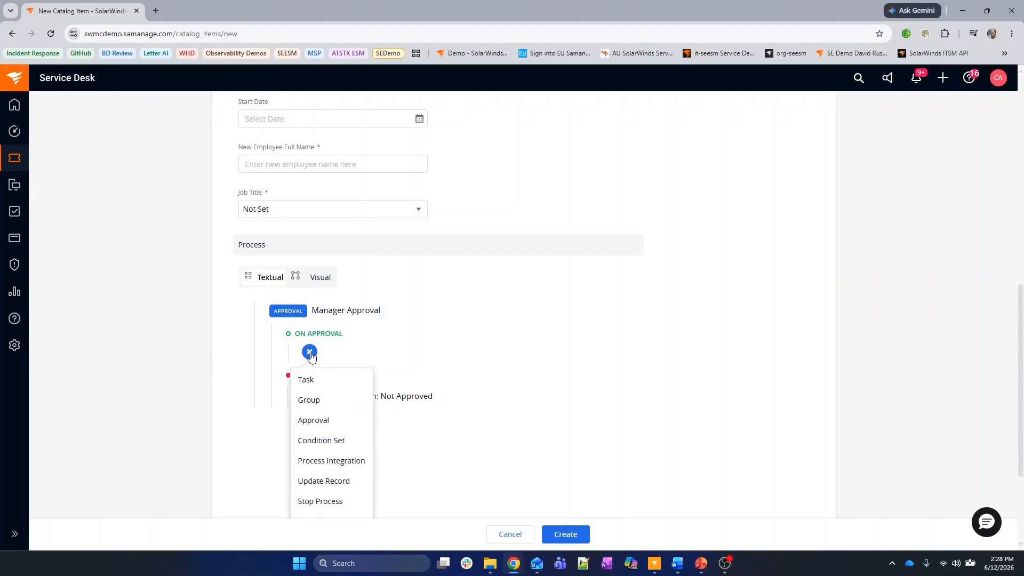
click(326, 380)
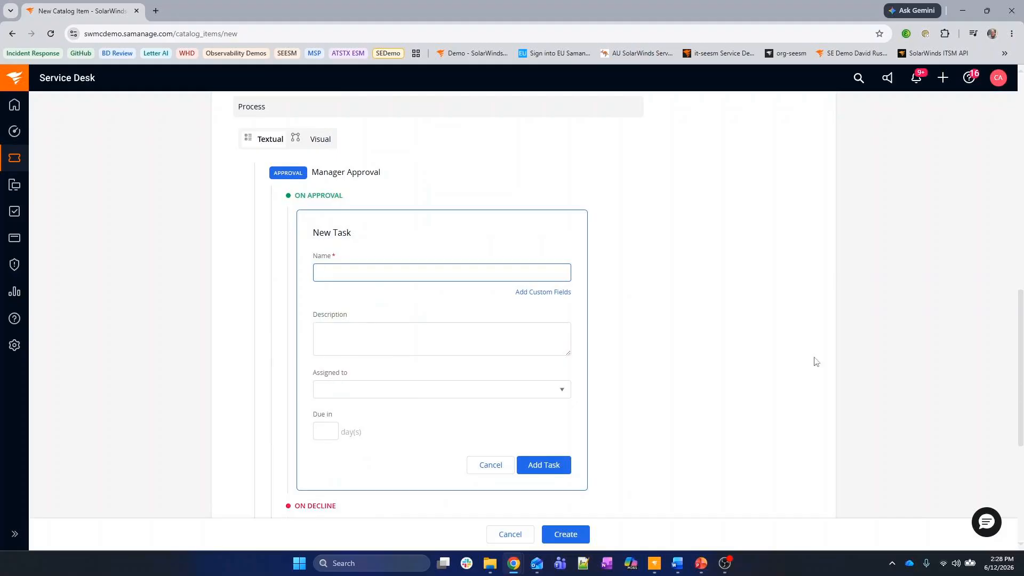
text(Create )
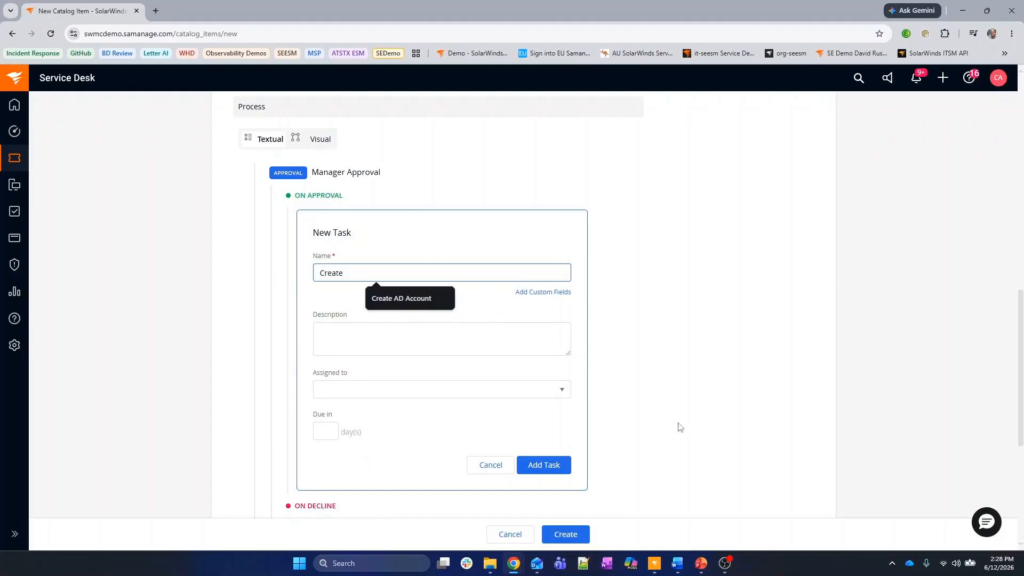
text(AD Account)
key(Tab)
text(Create)
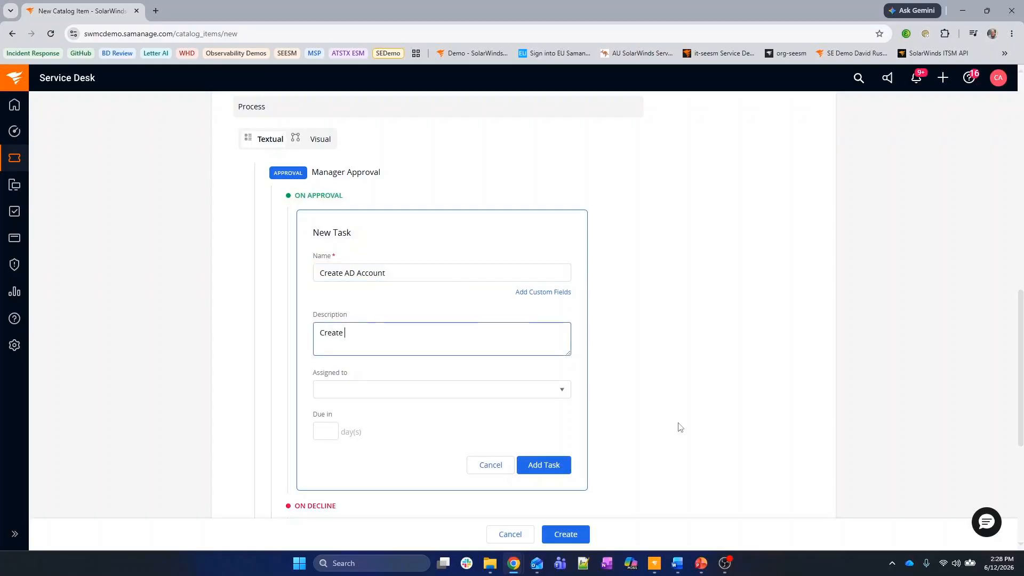
text( employee account in AD)
Assign the AD account task to Tier 2 - IT, make it due in 1 day, and add it to the process
click(403, 395)
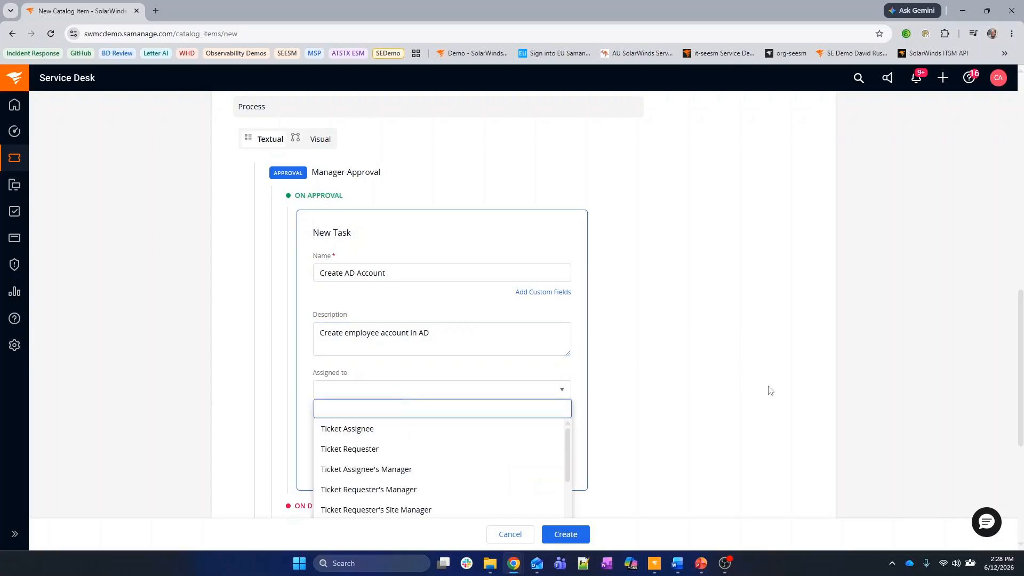
text(tier)
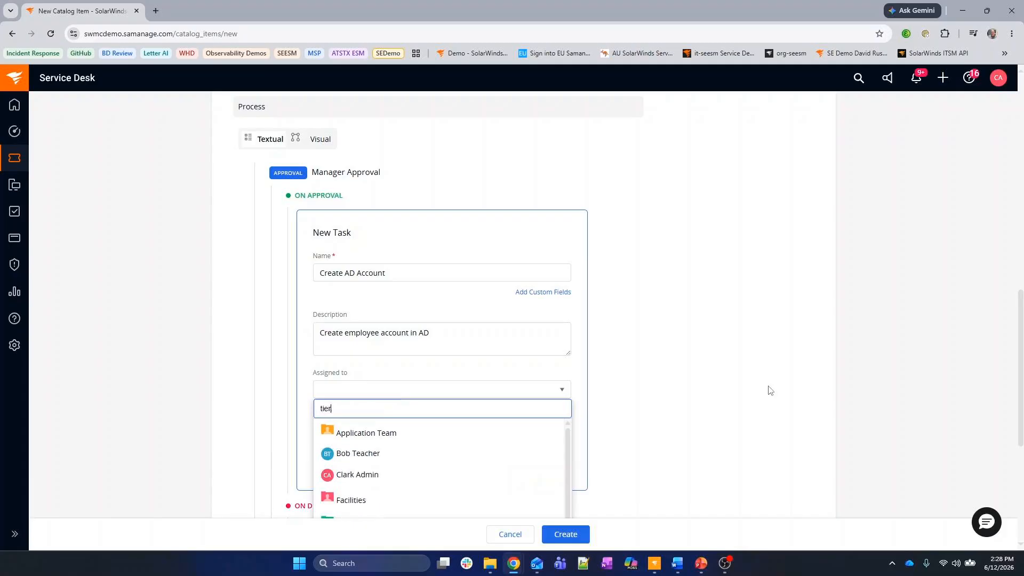
click(386, 461)
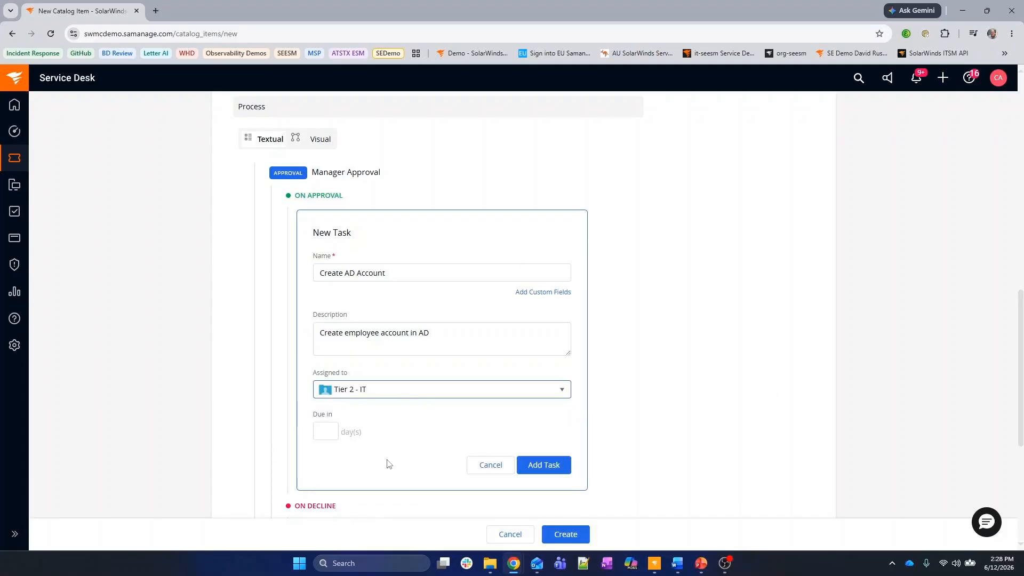
click(321, 431)
text(1)
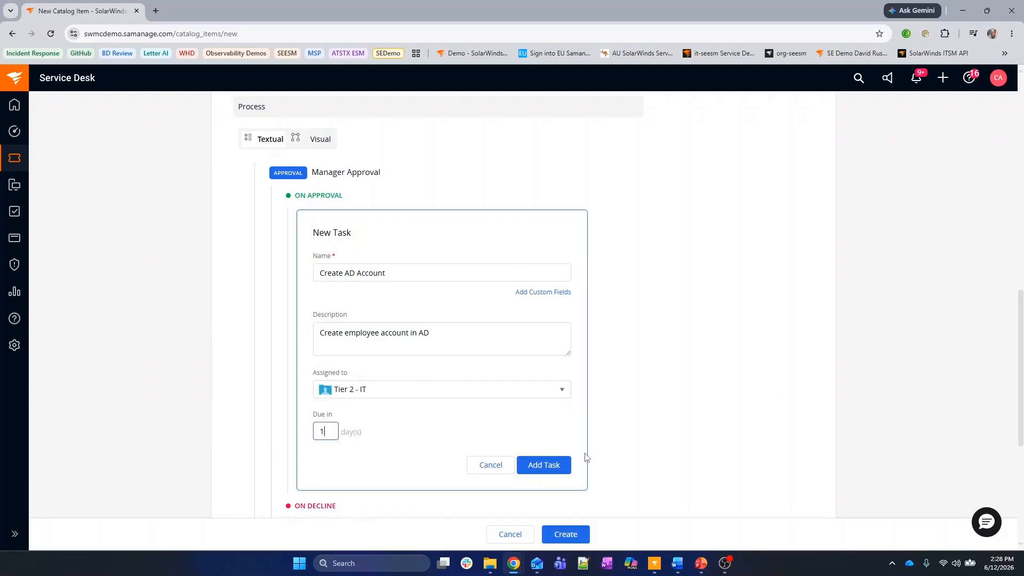
click(538, 475)
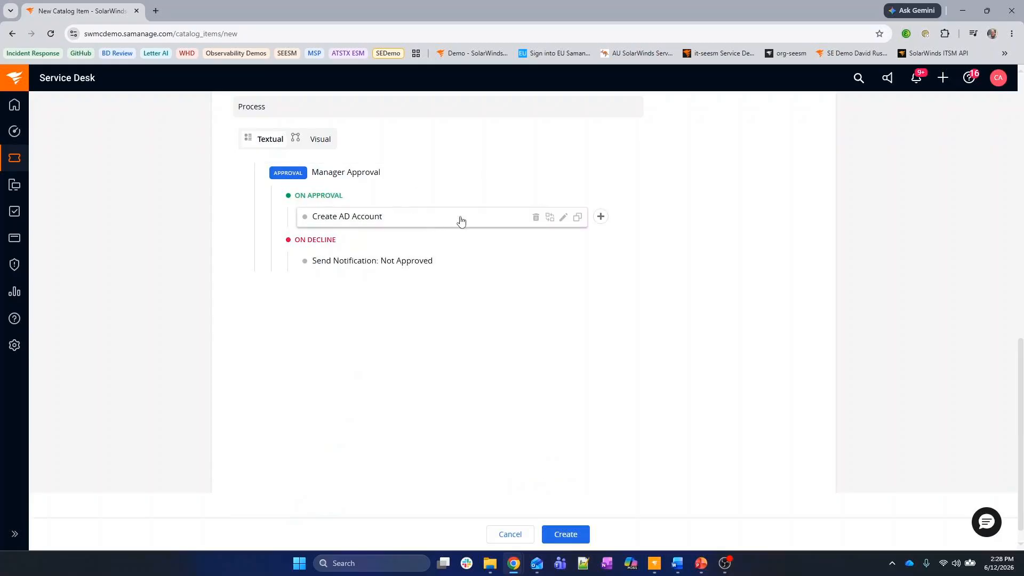
Start a second task after Create AD Account named "Create Security Badge" with the description "Create security badge for new employee."
click(601, 217)
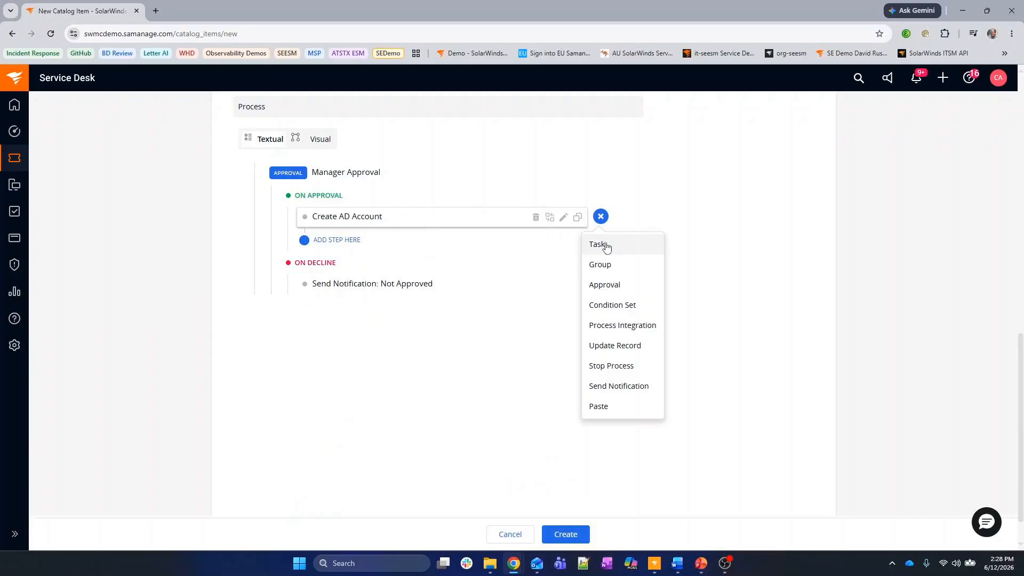
click(606, 246)
scroll(798, 409, up, 2)
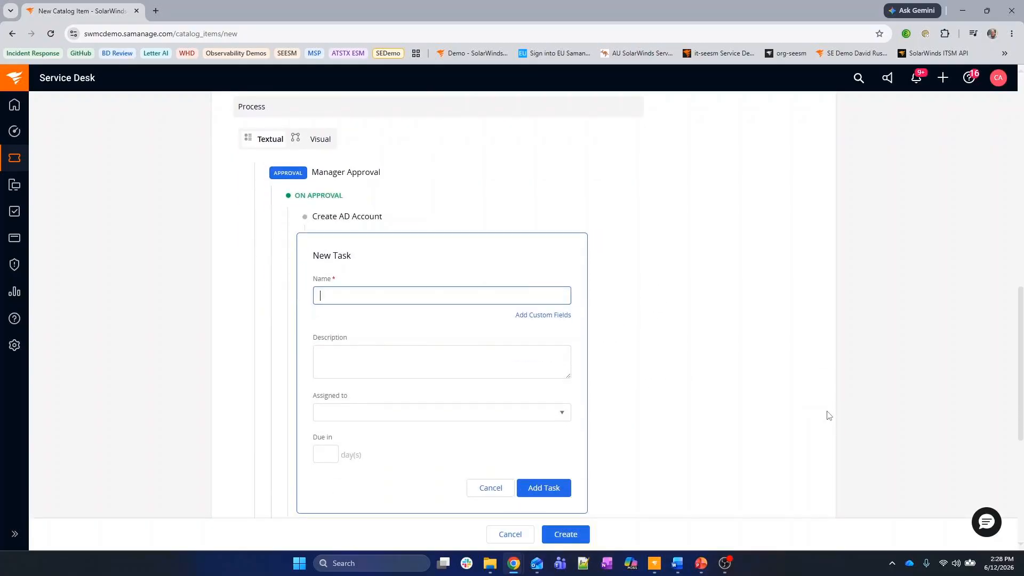
text(Create )
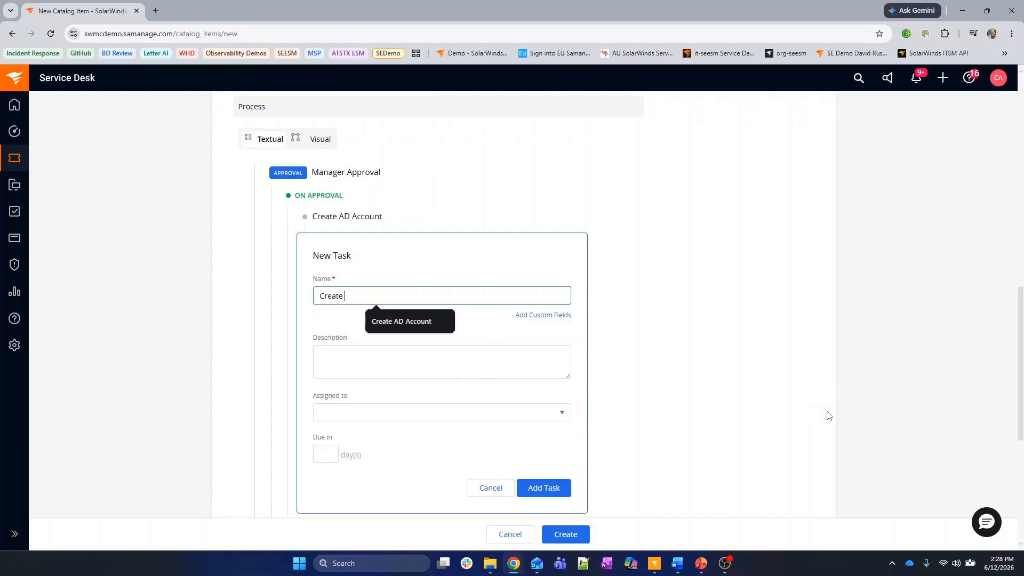
text(Security Ba)
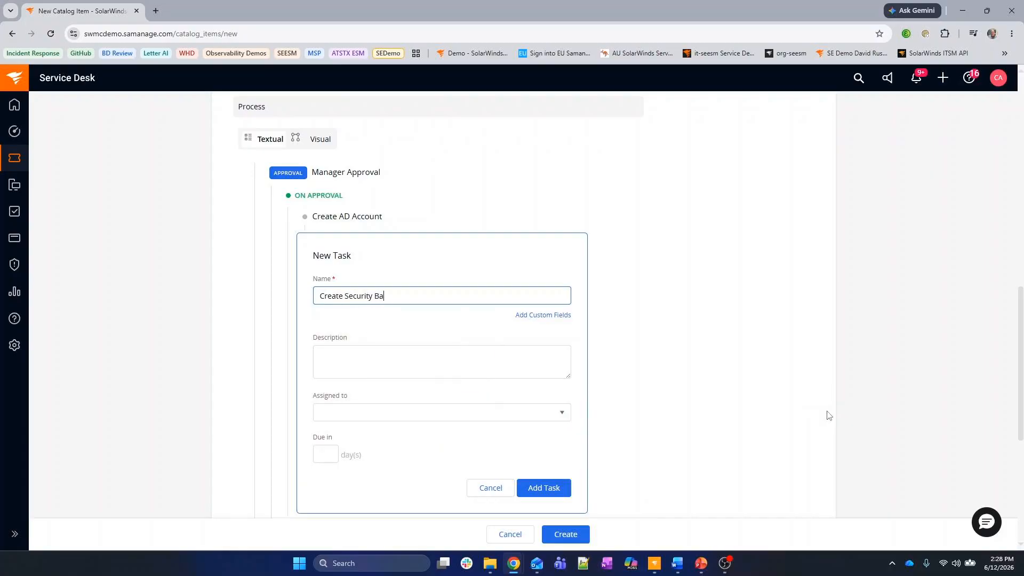
text(dge)
key(BackSpace)
text(ge)
key(Tab)
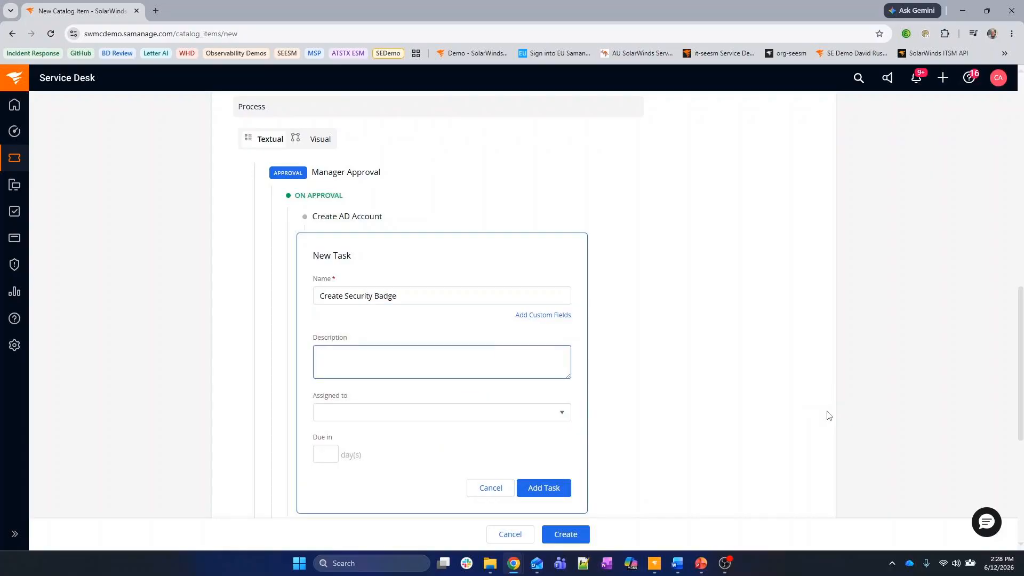
text(Create security badg)
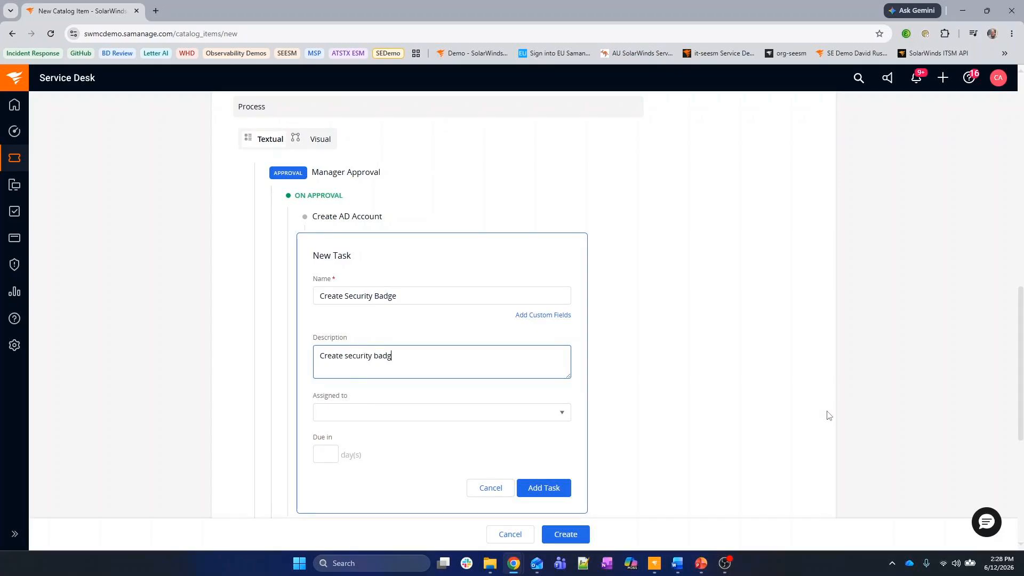
text(e for new empp)
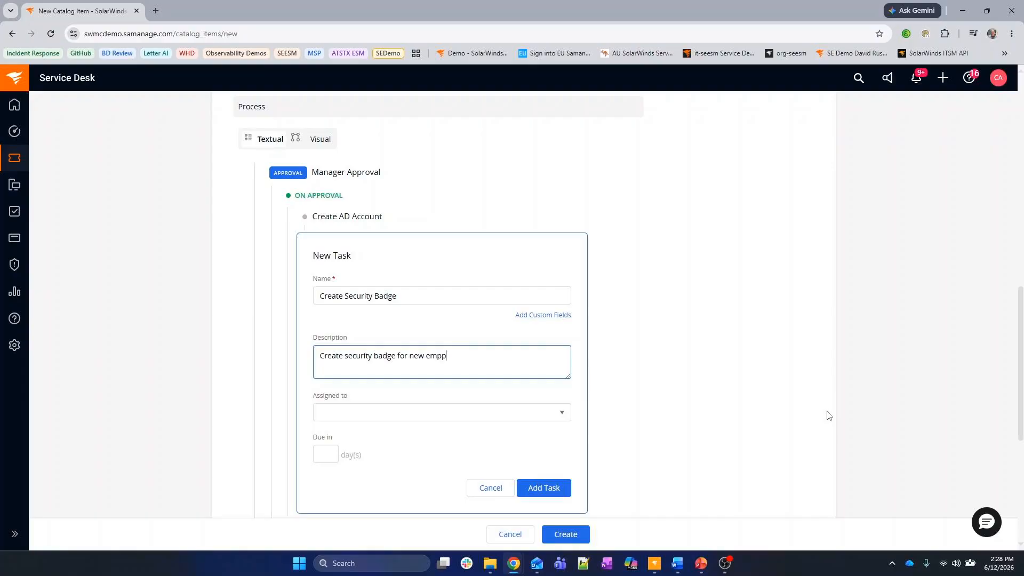
key(BackSpace)
text(loyee.)
Assign the security badge task to Tier 3 - IT and add it to the On Approval branch
click(399, 413)
text(sec)
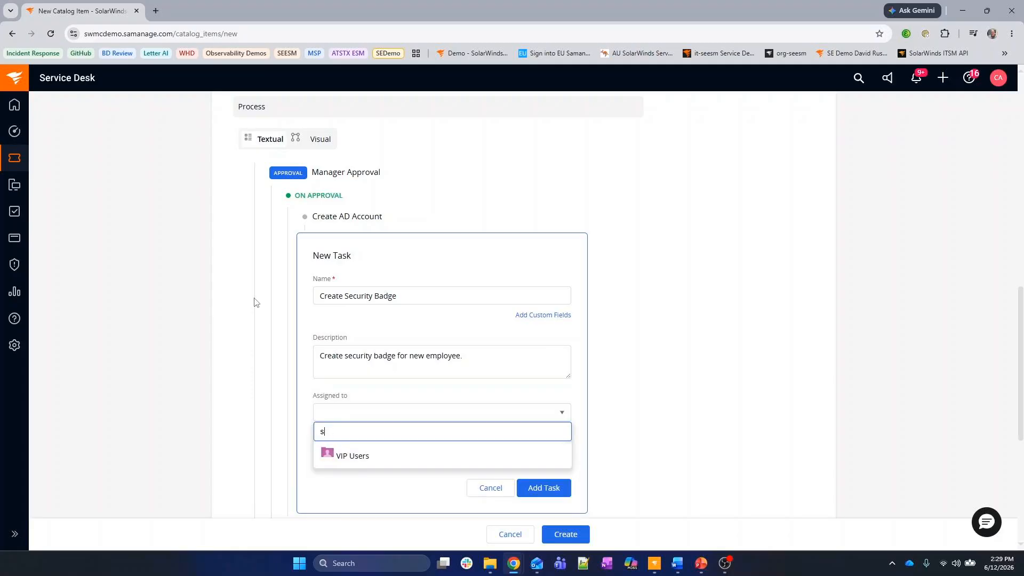
key(BackSpace)
text(ti)
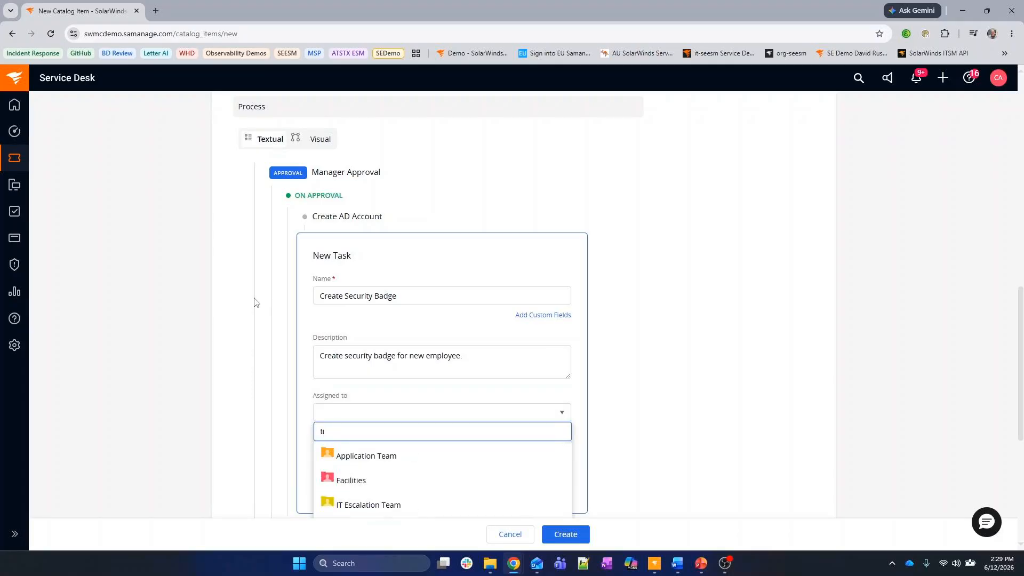
scroll(645, 154, down, 2)
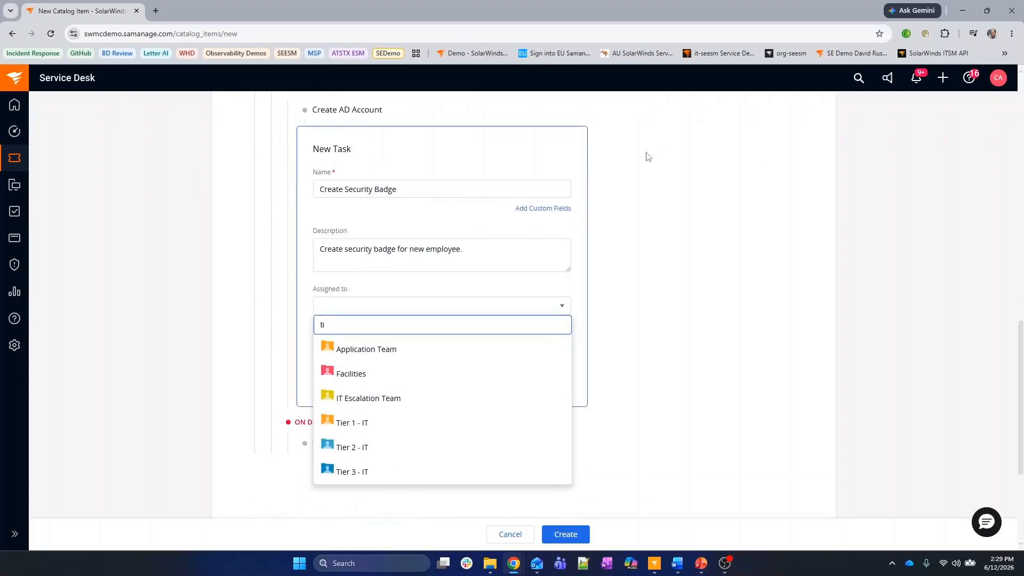
click(371, 472)
click(331, 350)
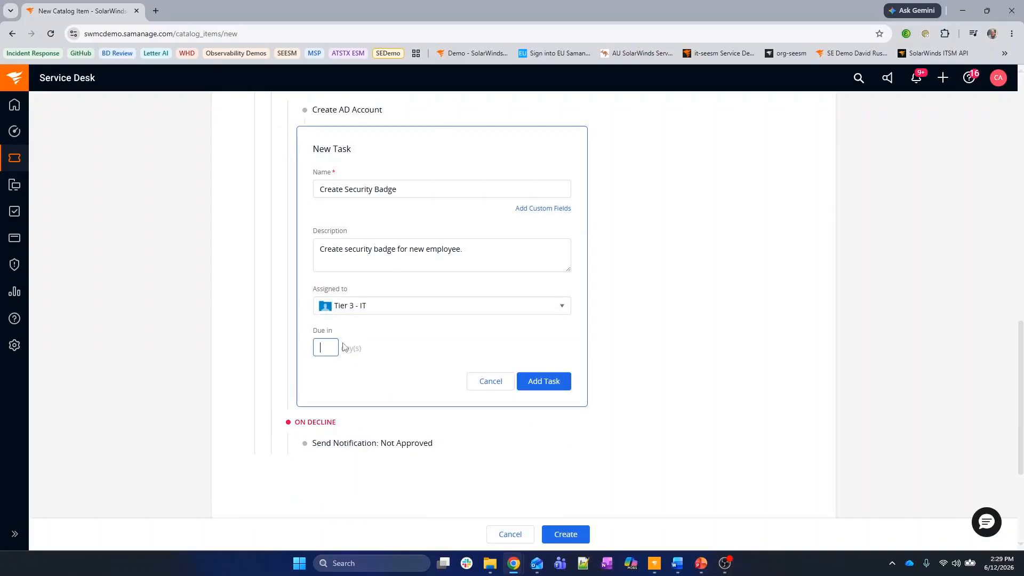
click(549, 382)
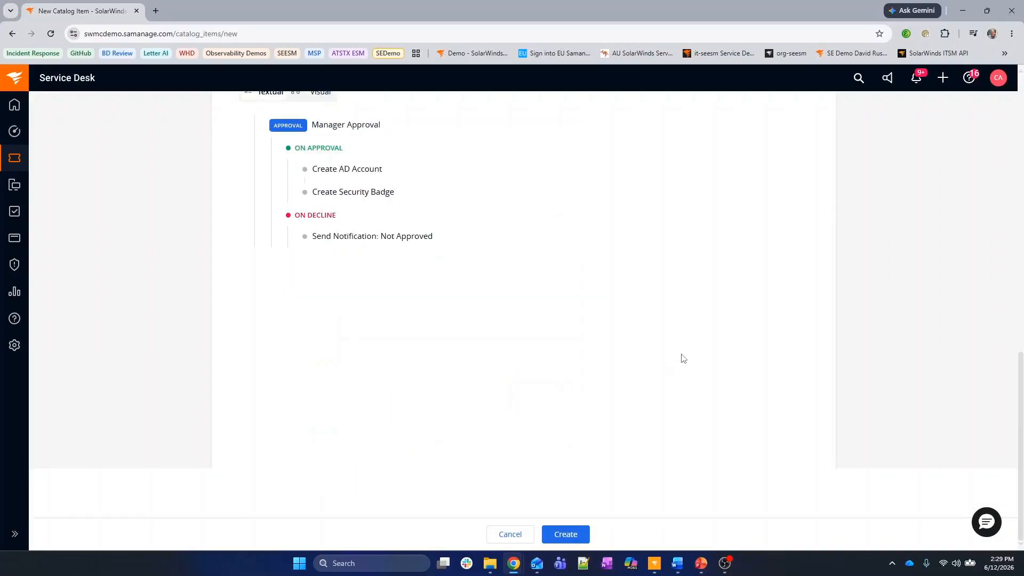
Add a custom service request title reading "New hire" followed by the New Employee Full Name custom field
scroll(673, 360, up, 3)
scroll(633, 403, up, 1)
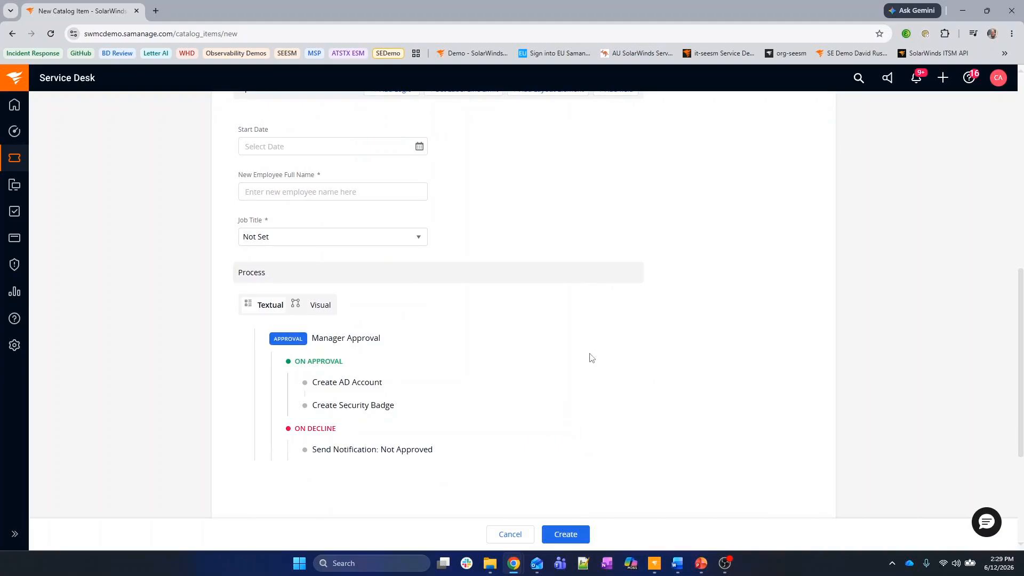
scroll(576, 376, up, 15)
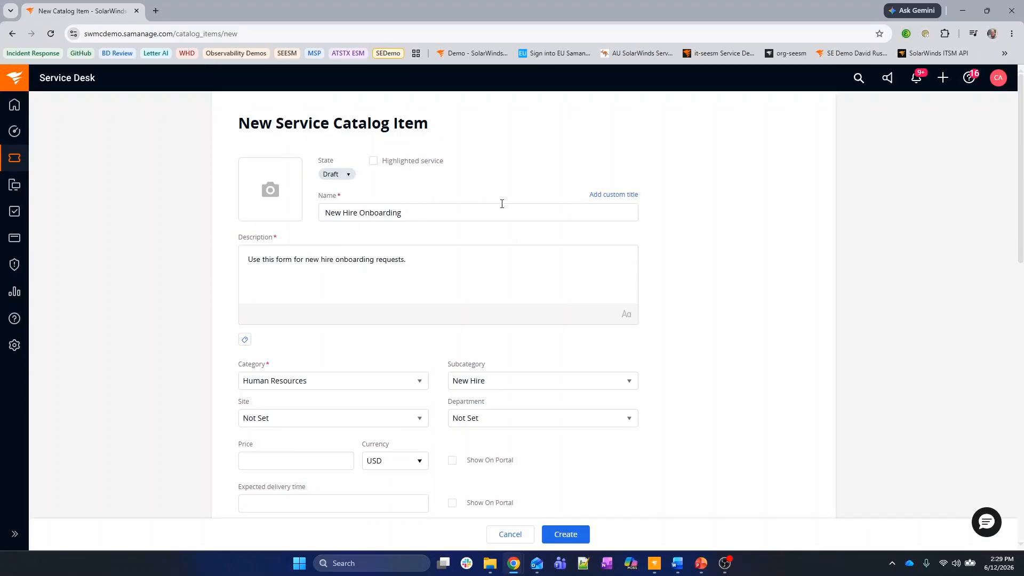
click(610, 196)
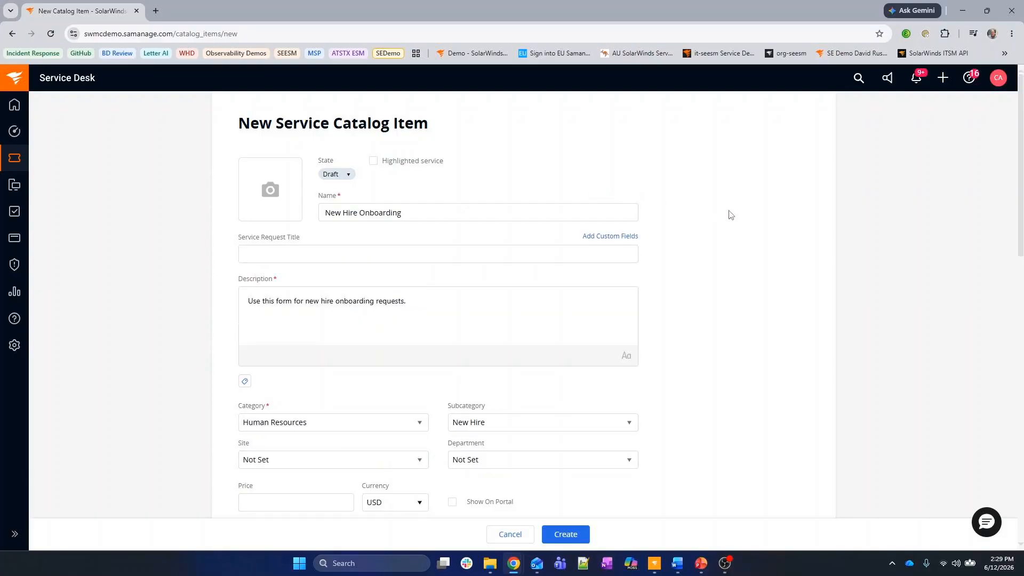
click(282, 254)
text(New hire)
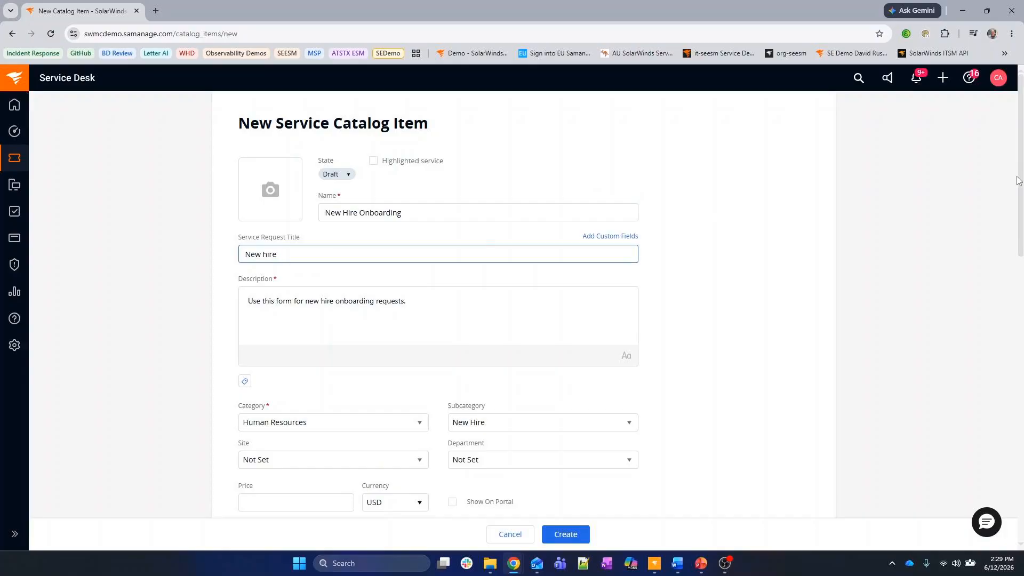
text( star)
click(616, 241)
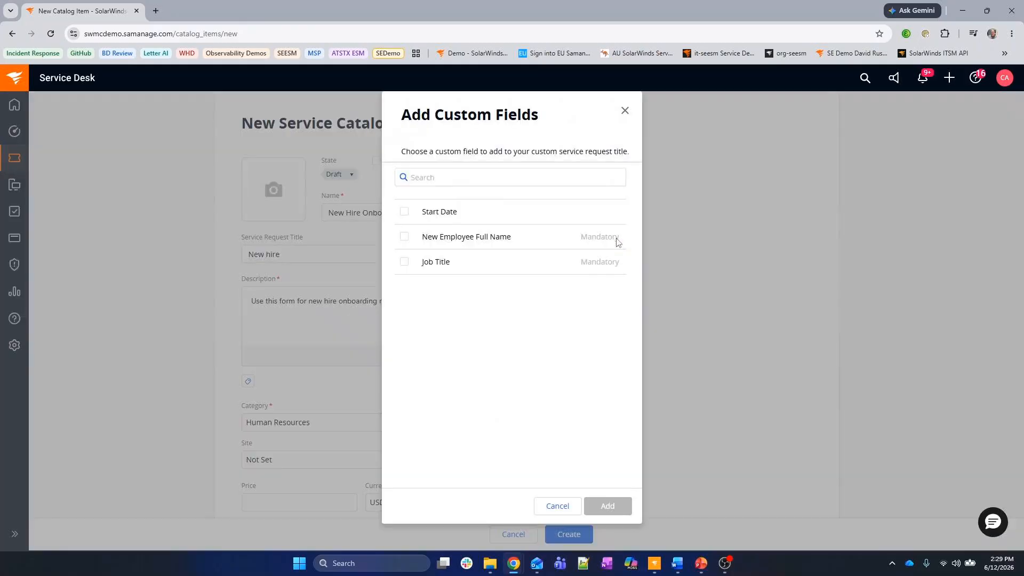
click(403, 236)
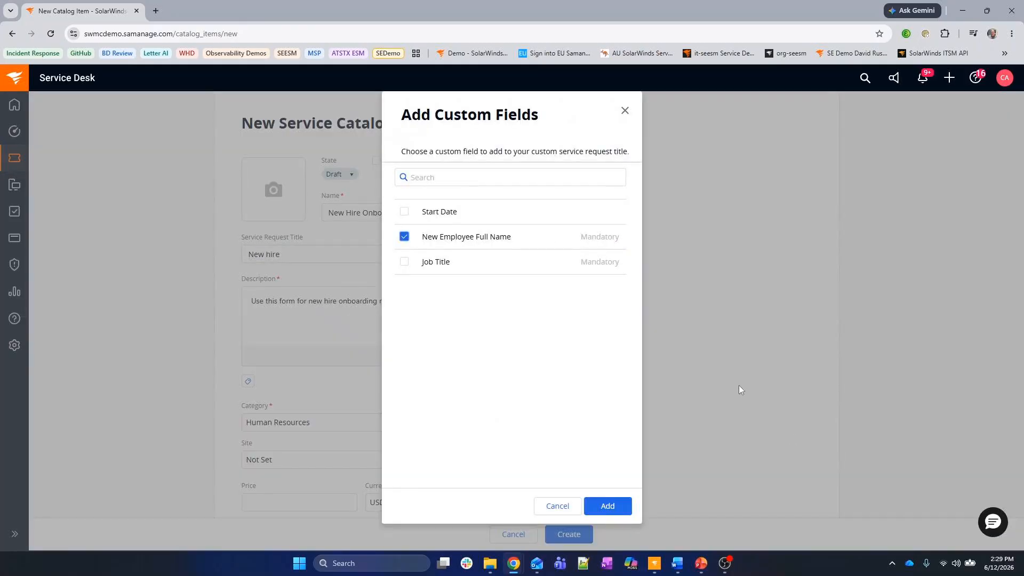
click(608, 506)
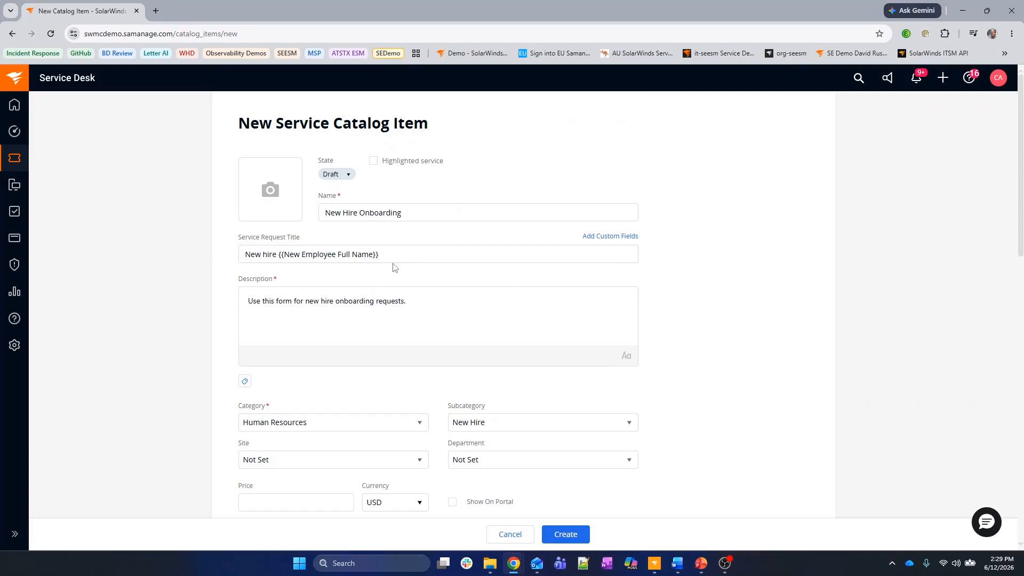
Extend the service request title with "Starting on" and the Start Date custom field, and create the catalog item
click(394, 261)
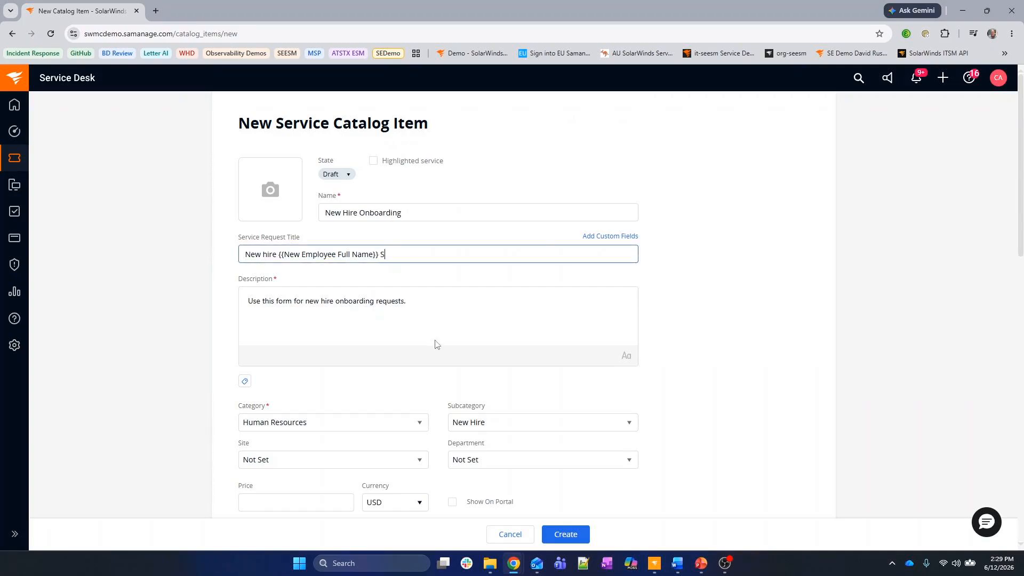
text(Started)
text(ng on)
click(611, 235)
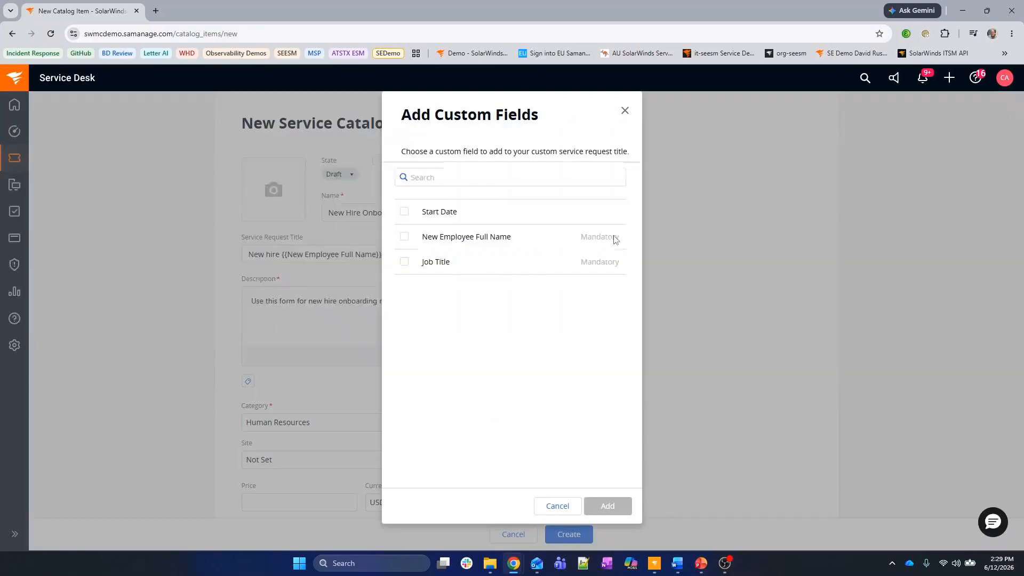
click(404, 211)
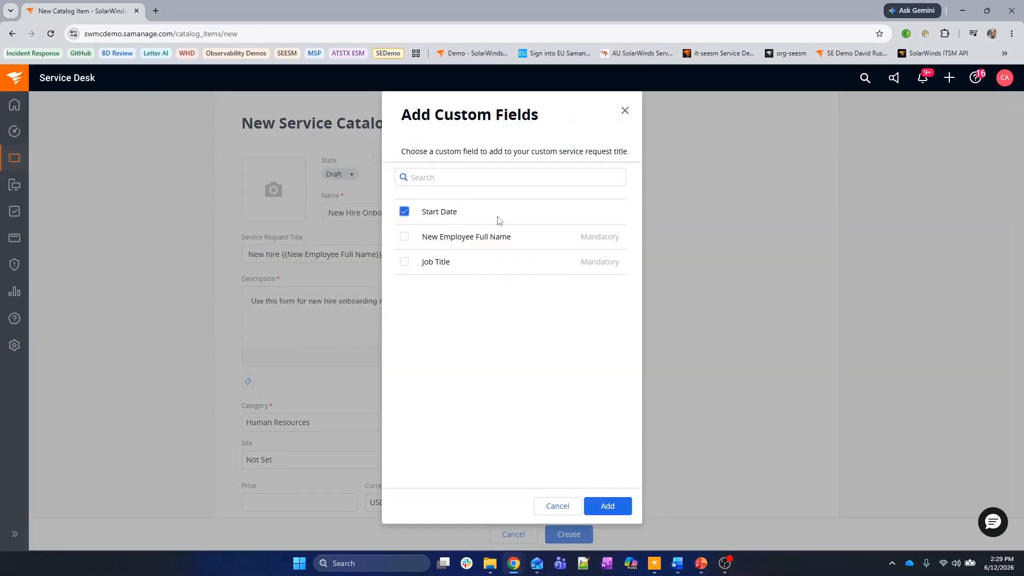
click(607, 505)
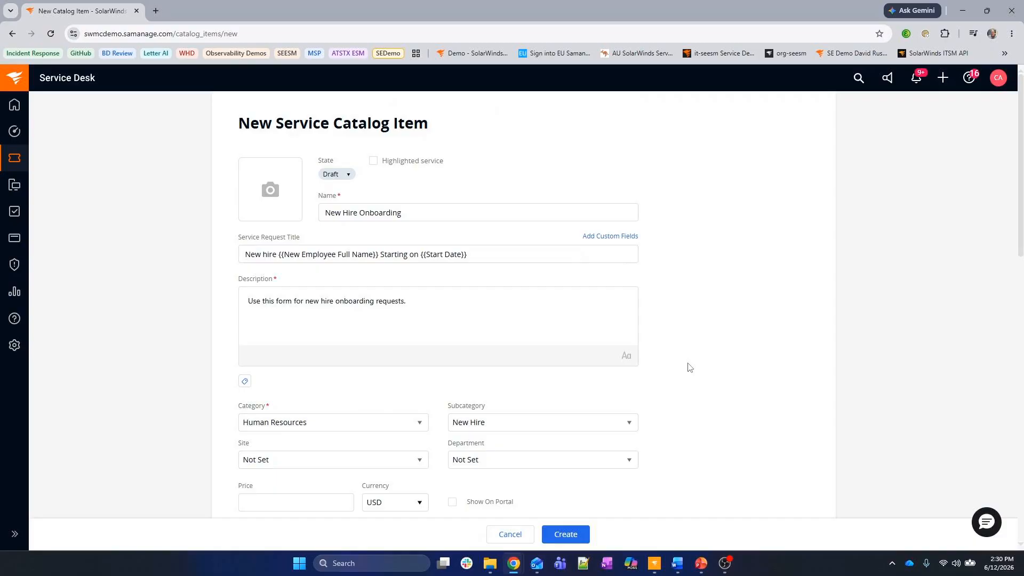
click(565, 533)
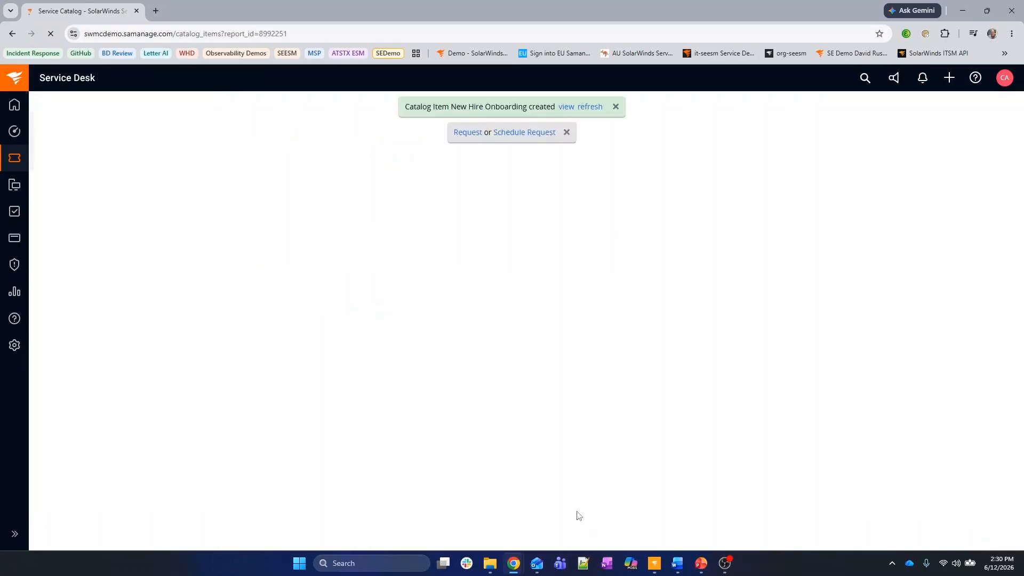
Switch to the Service Desk Portal and browse its service catalog to the New Hire subcategory under Human Resources
click(998, 77)
click(968, 189)
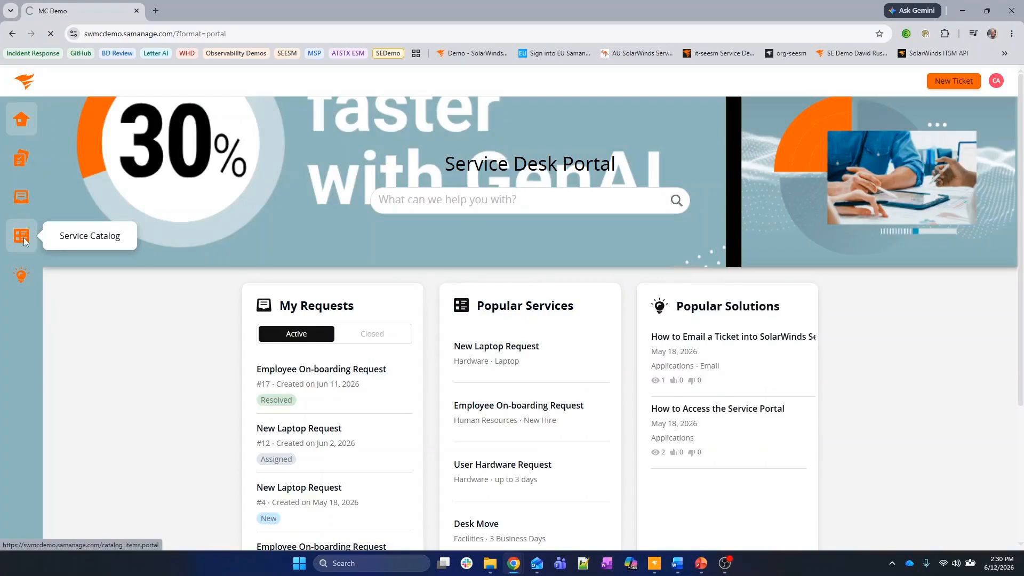
click(23, 238)
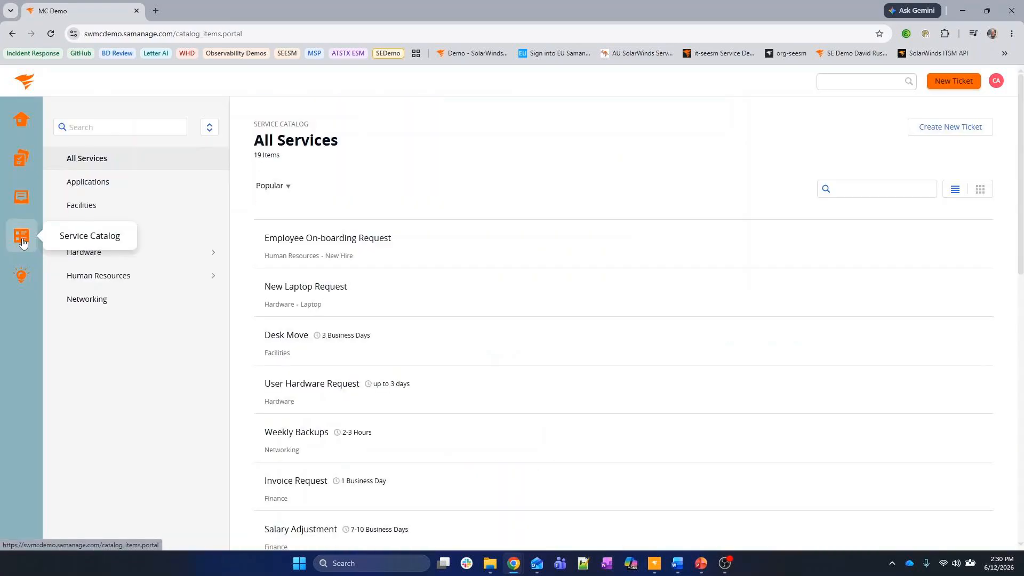
click(149, 279)
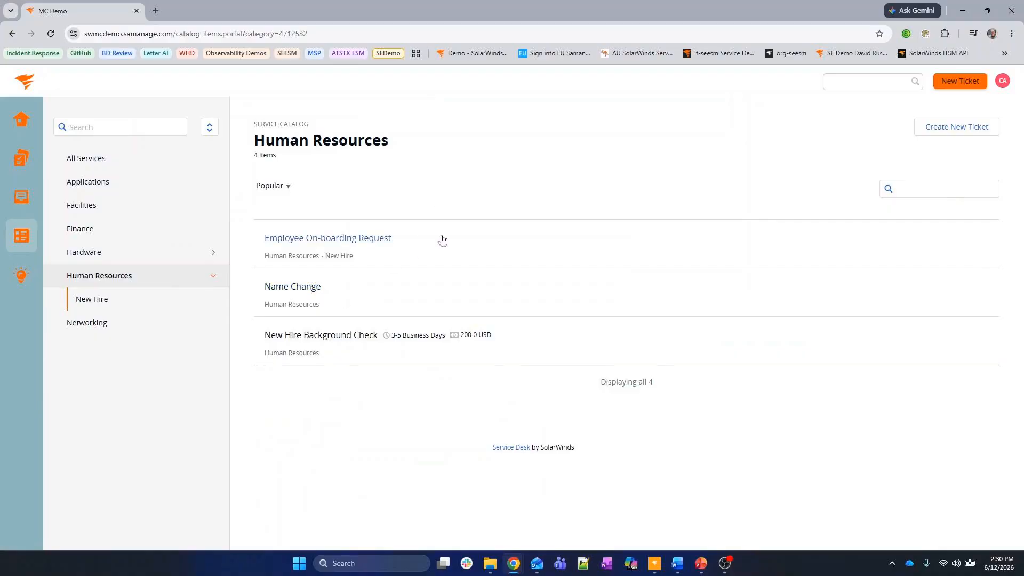
click(96, 299)
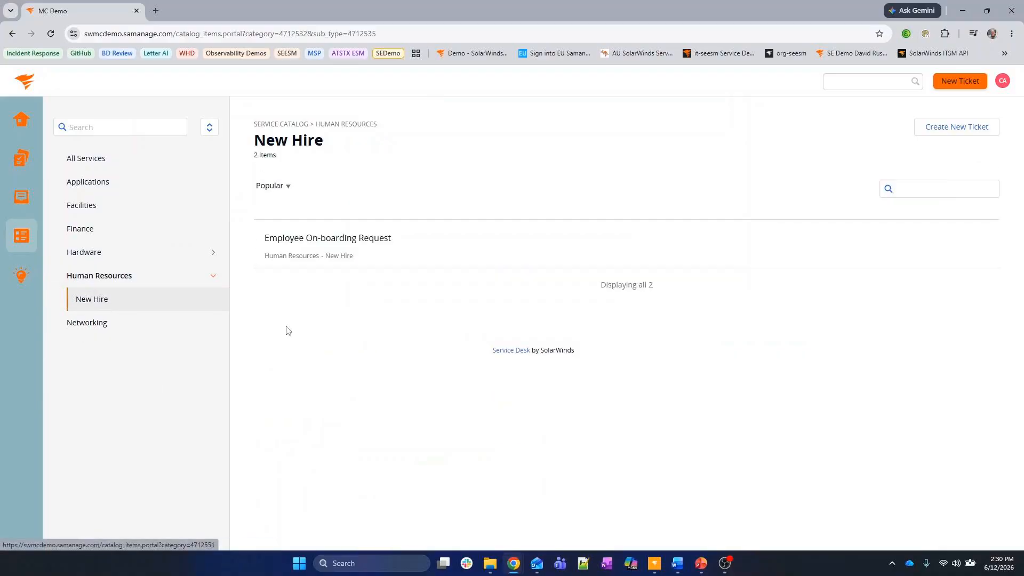
click(408, 246)
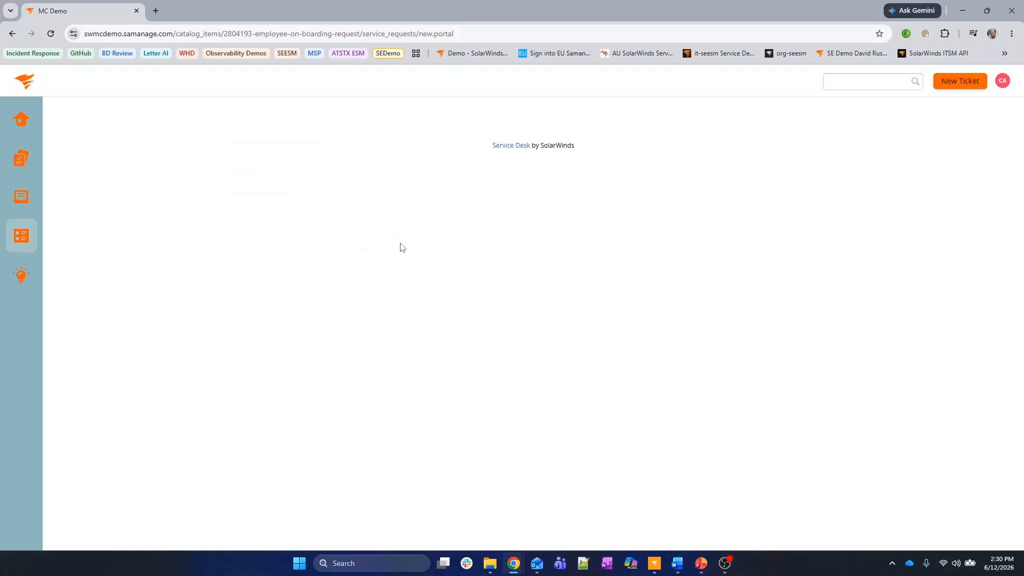
key(alt+Left)
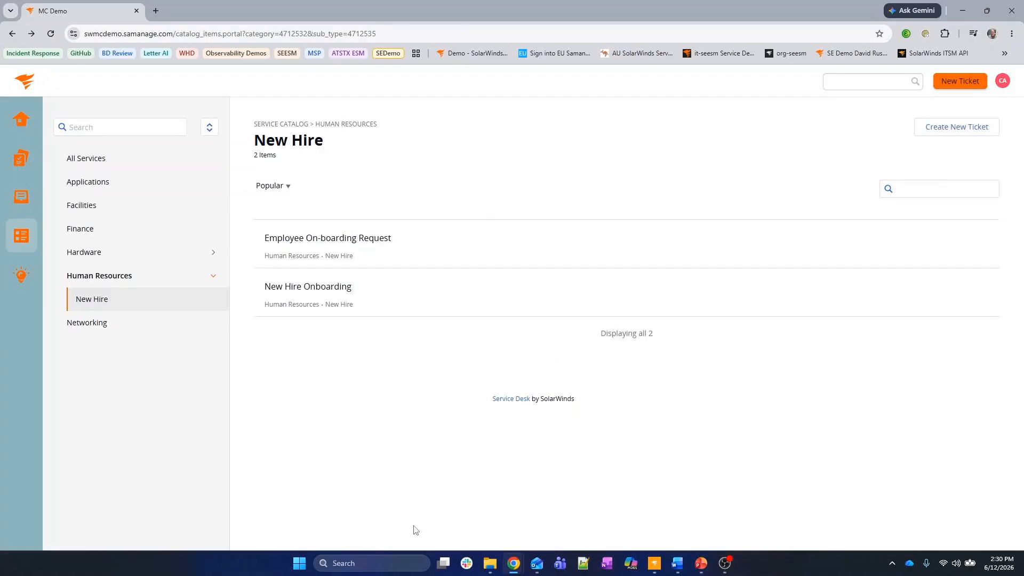